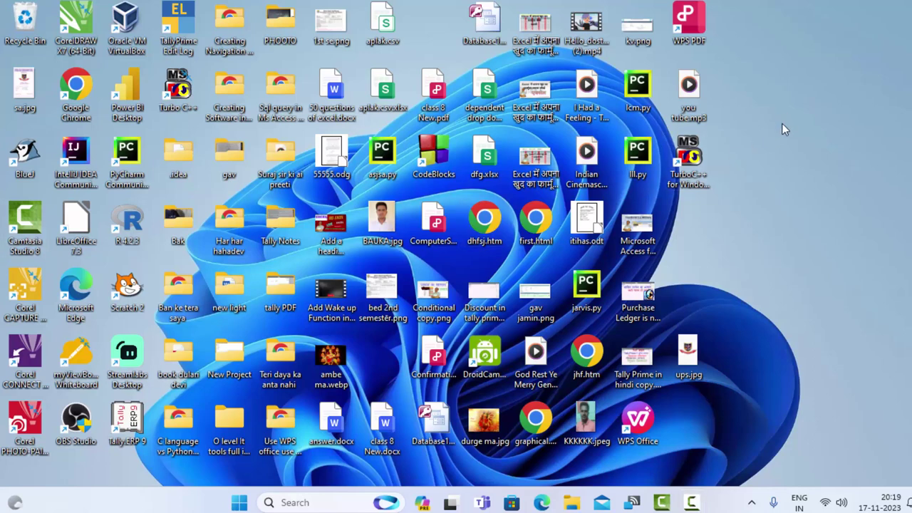
Step: Refresh the Windows desktop twice from its right-click menu
right_click(782, 199)
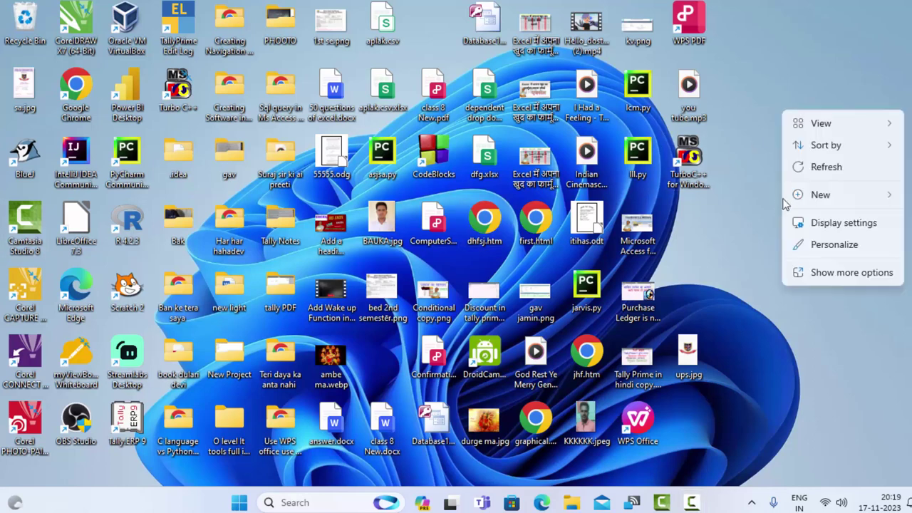
left_click(815, 171)
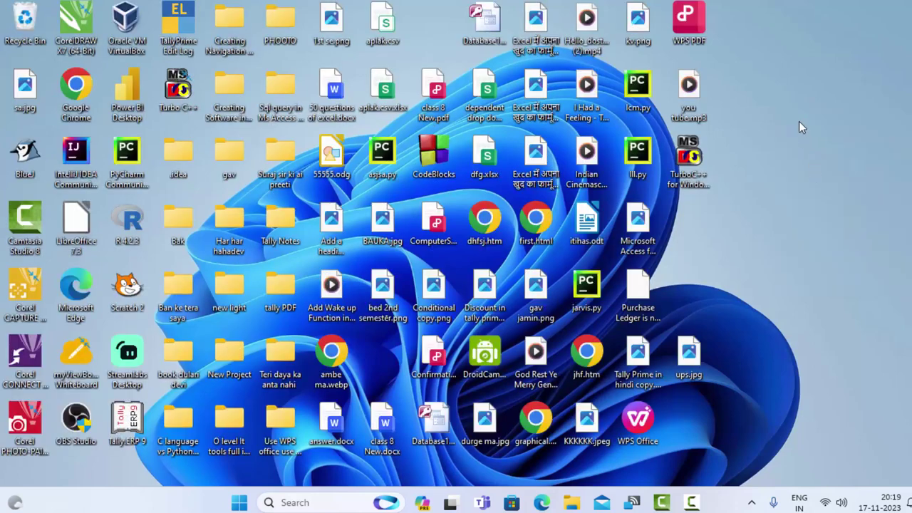
right_click(798, 124)
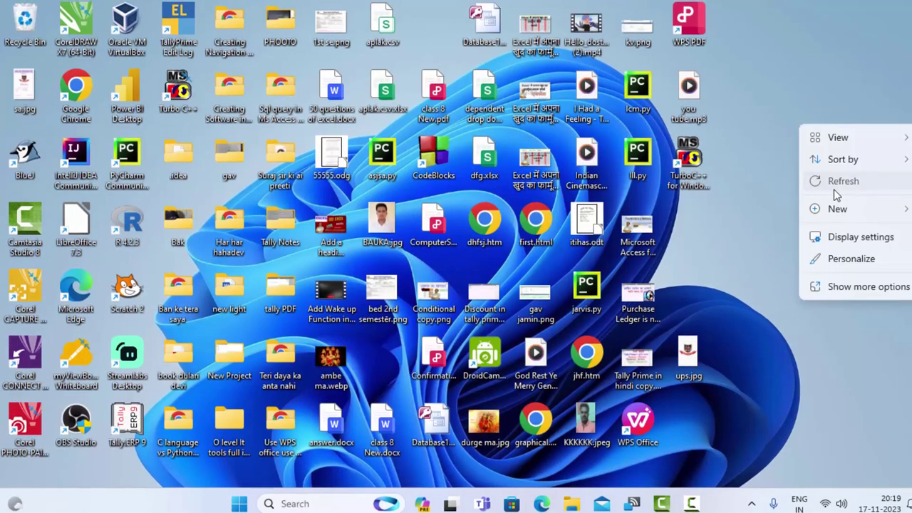
left_click(832, 189)
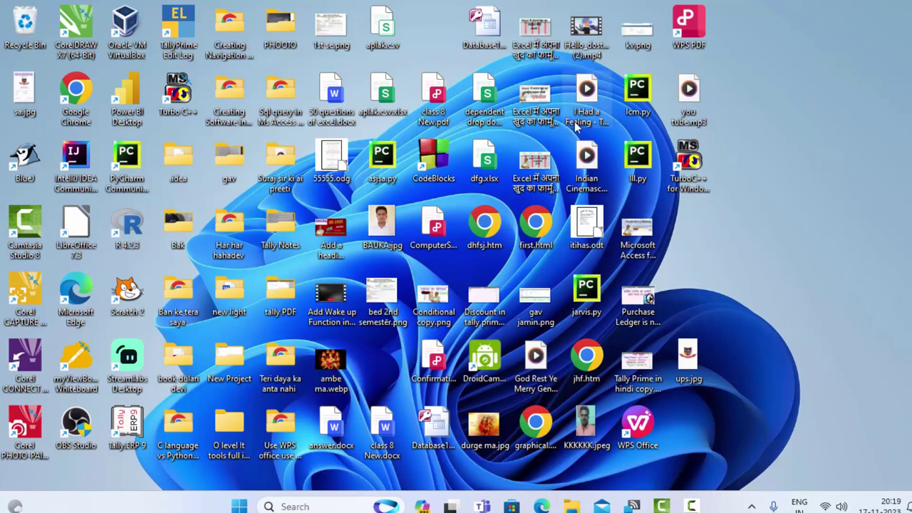
Step: Search the Start menu for 'acc' and launch Access
left_click(243, 506)
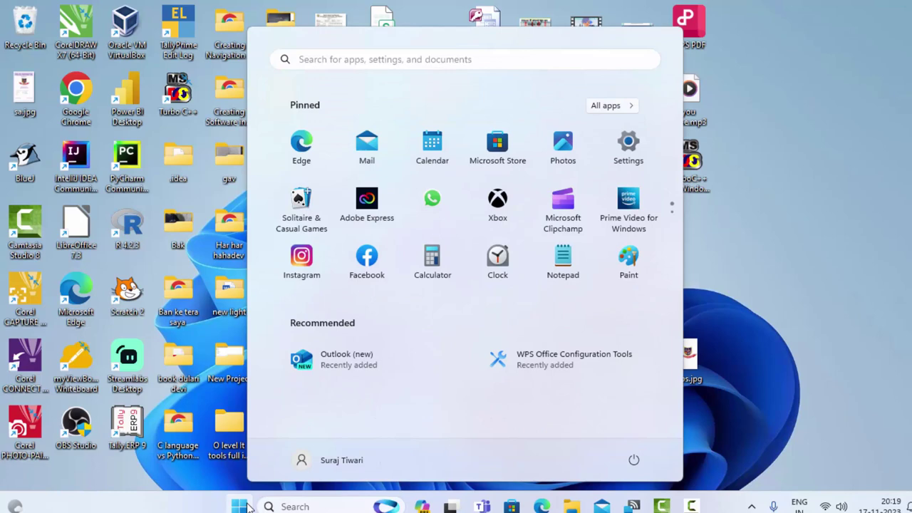
type("acc")
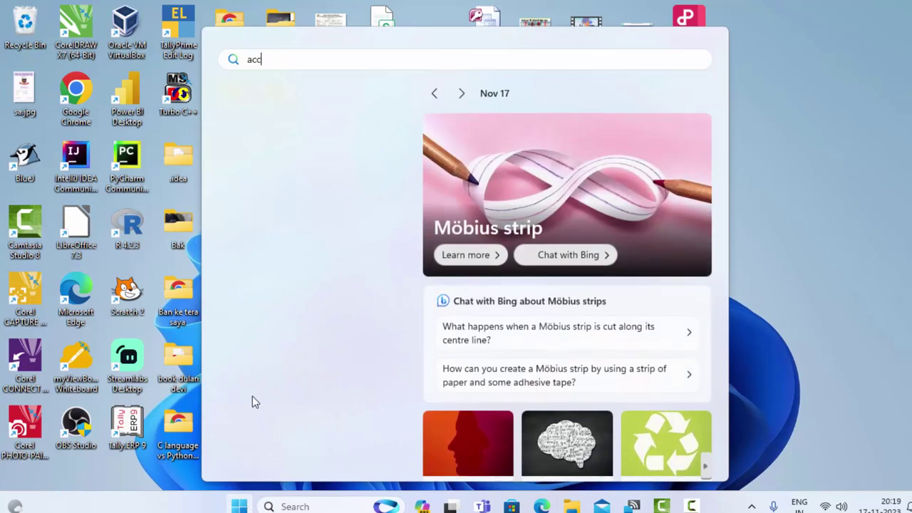
left_click(284, 171)
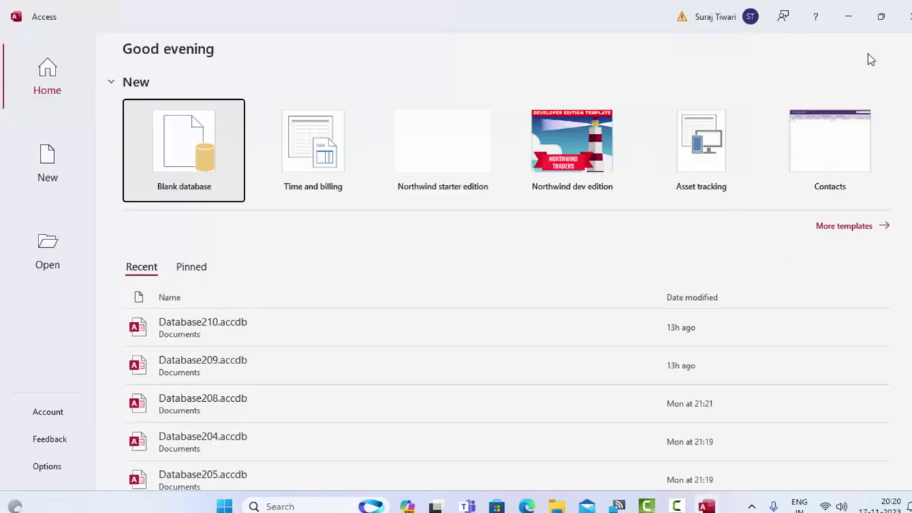
Step: Close the newer Access and launch Access 2007 from the Start search instead
left_click(908, 25)
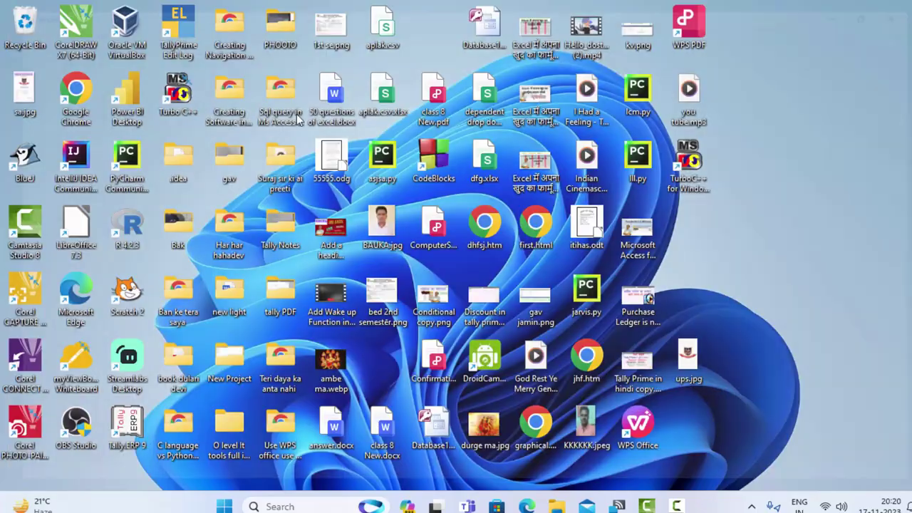
left_click(241, 507)
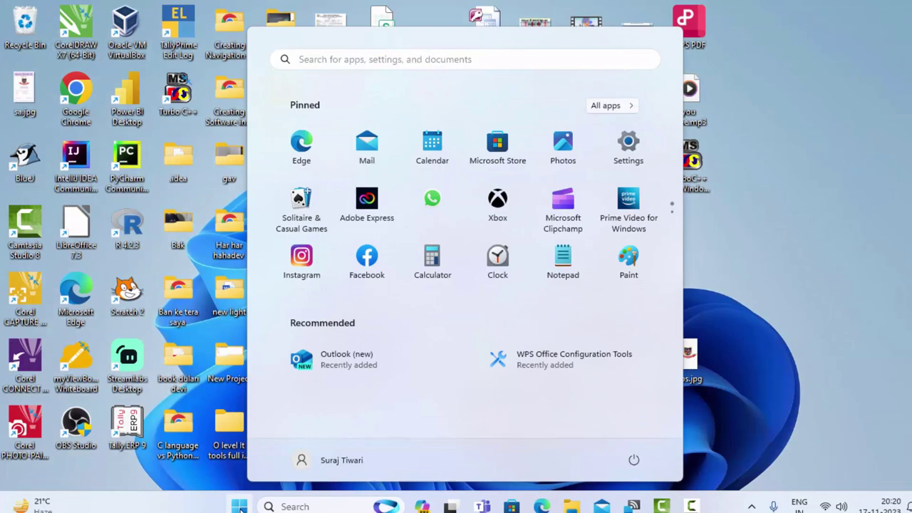
type("acc")
left_click(275, 230)
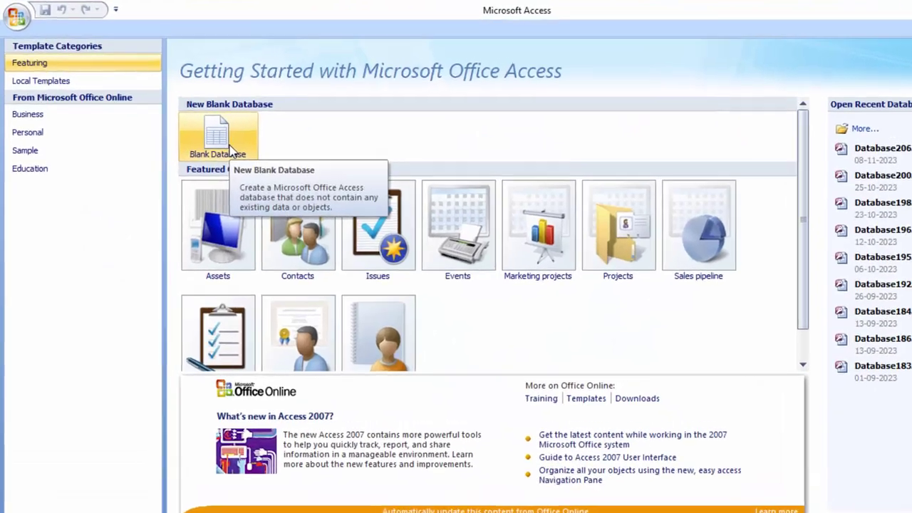
Step: Create a blank database named Database211.accdb
left_click(230, 152)
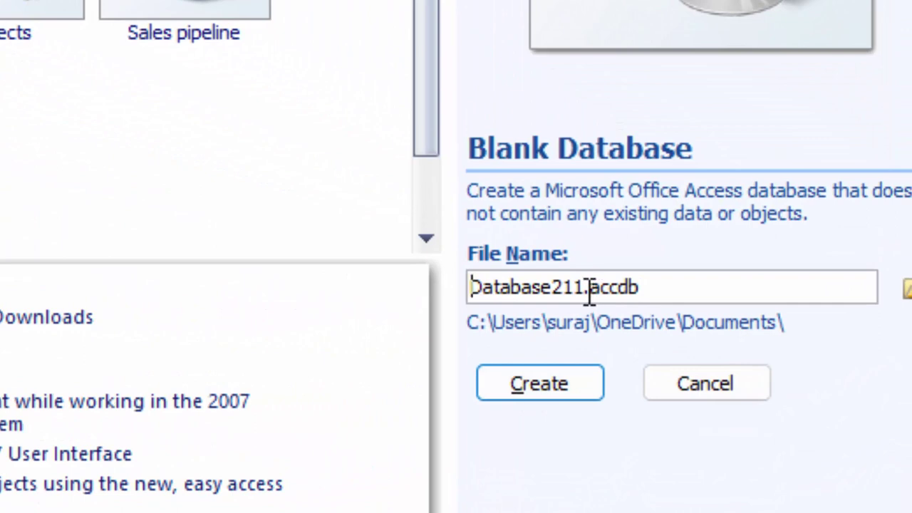
left_click(537, 405)
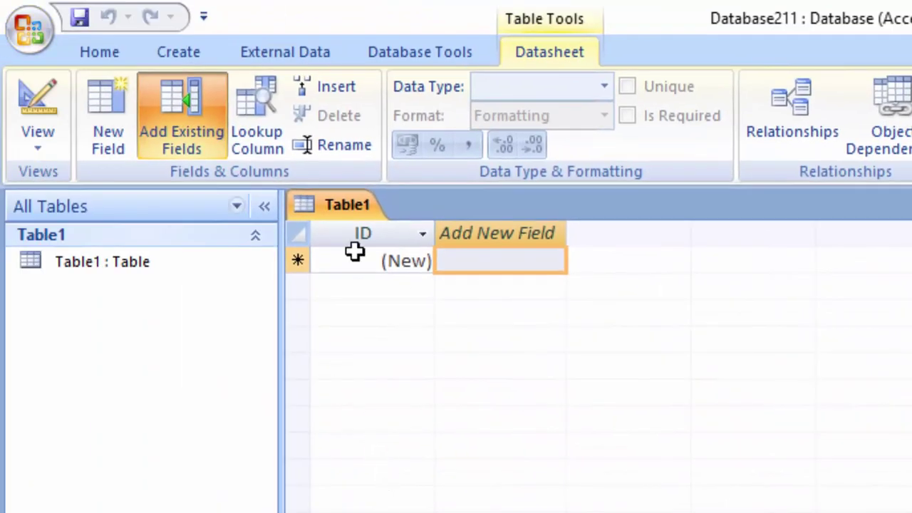
Step: Switch Table1 to Design View, saving it as RegistrationTable
left_click(358, 265)
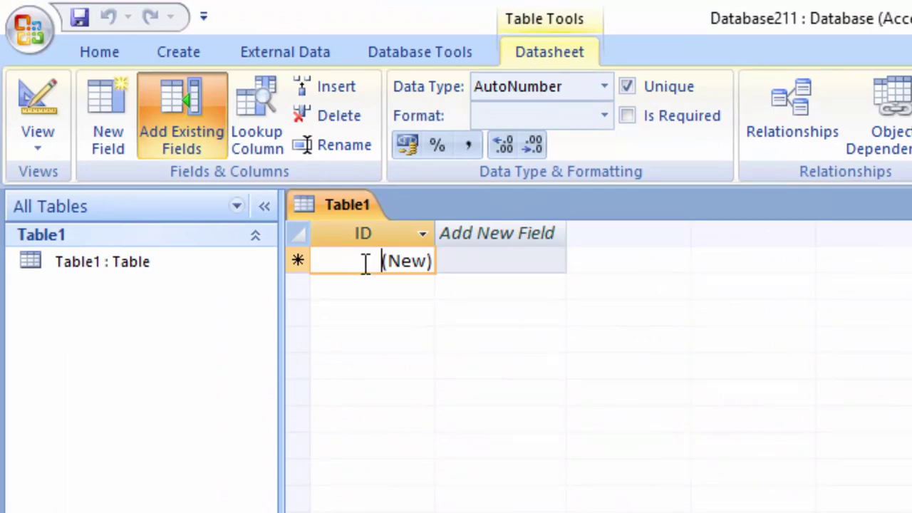
left_click(66, 158)
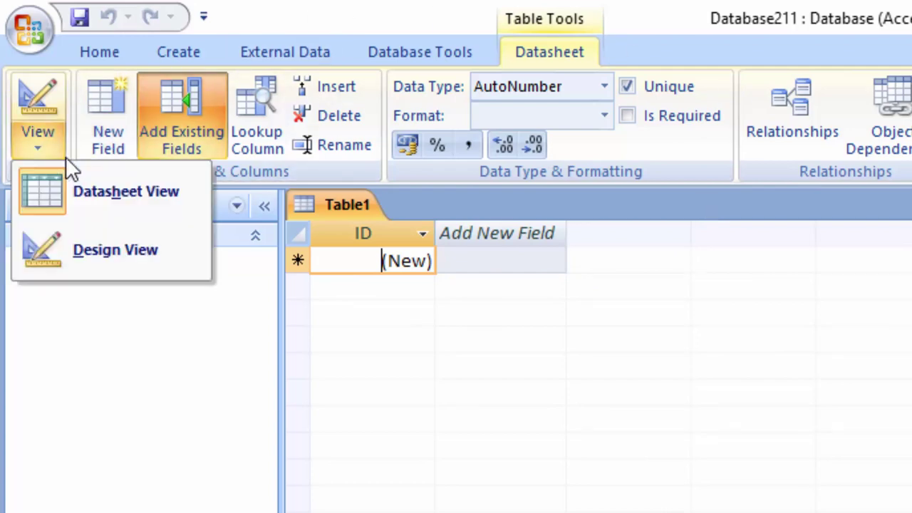
left_click(101, 253)
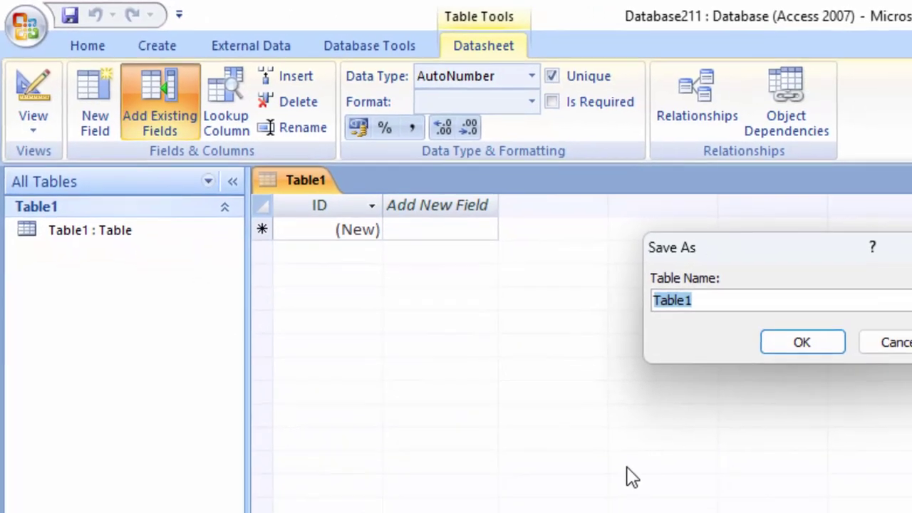
key("BackSpace")
type("Regist")
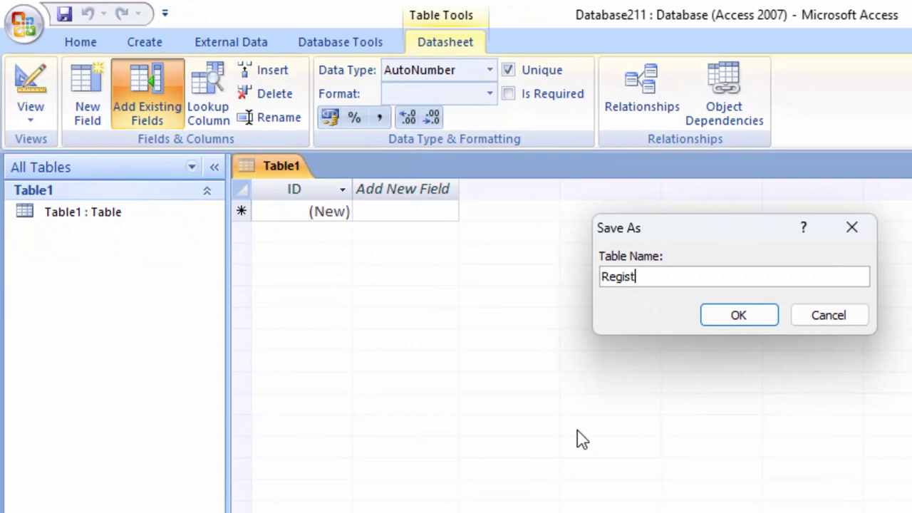
type("on")
type("Table")
key("Return")
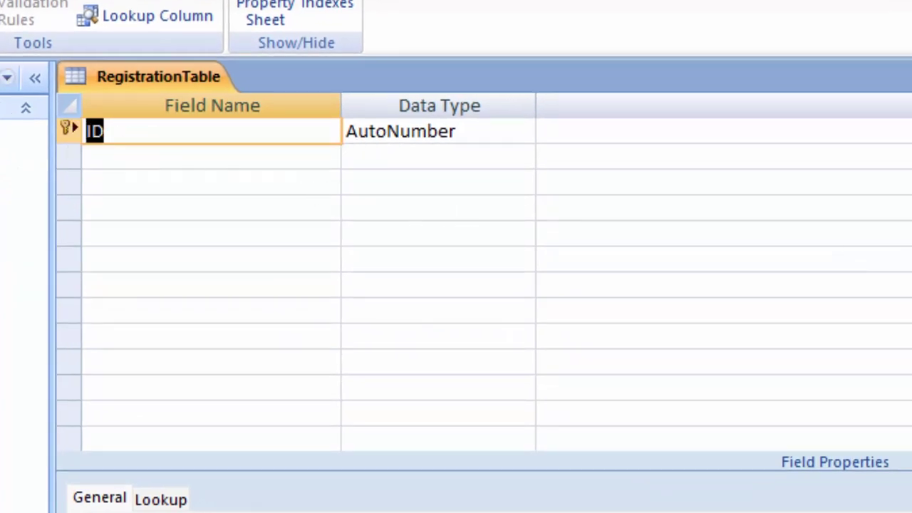
Step: Rename the ID field to Registration_id and make it a Text field
key("BackSpace")
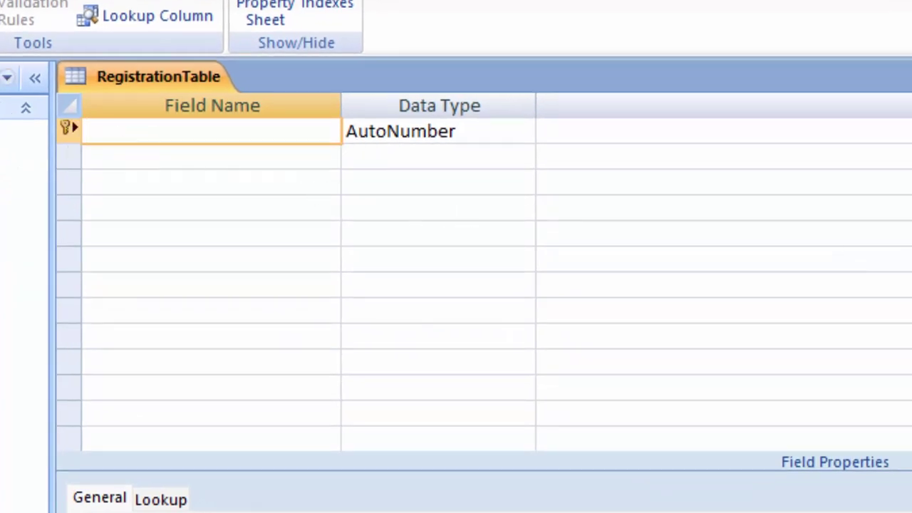
type("Re")
type("gistrat")
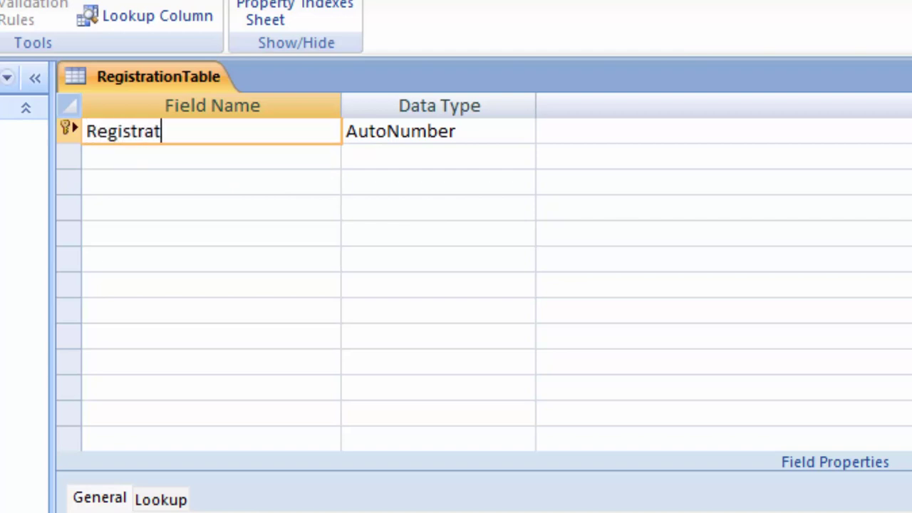
type("ion_")
type("id")
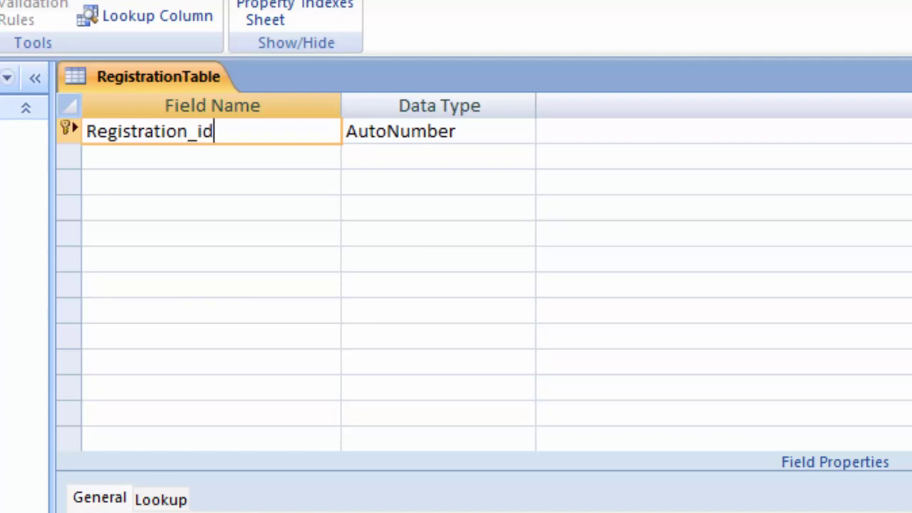
left_click(523, 129)
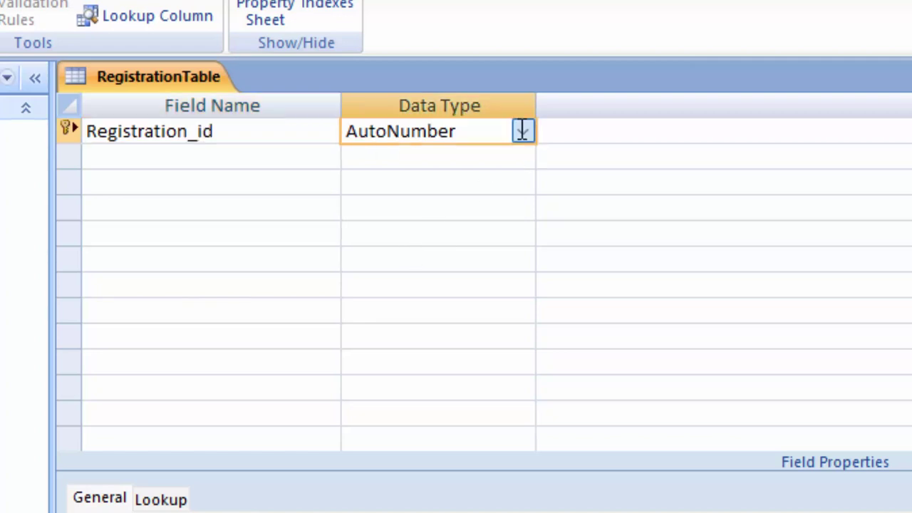
left_click(524, 132)
left_click(481, 153)
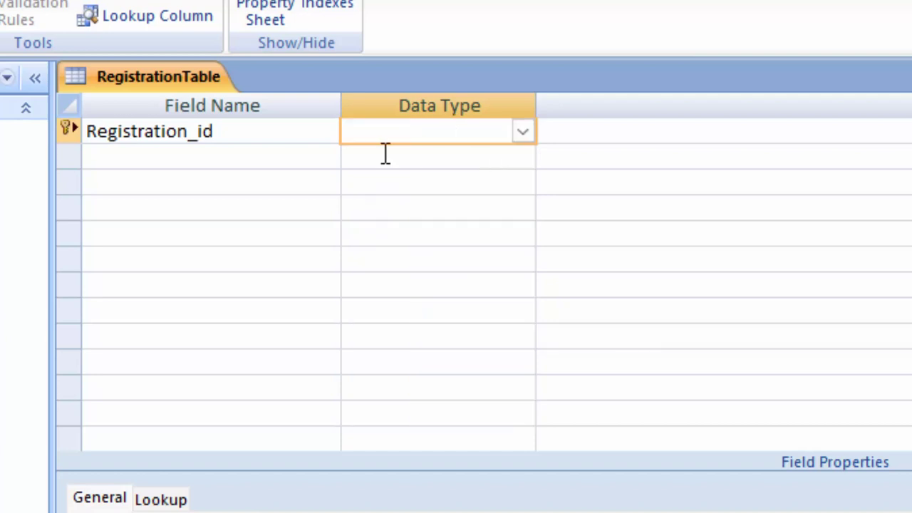
Step: Add a Name_of_Student field with the Text data type
left_click(229, 158)
type("N")
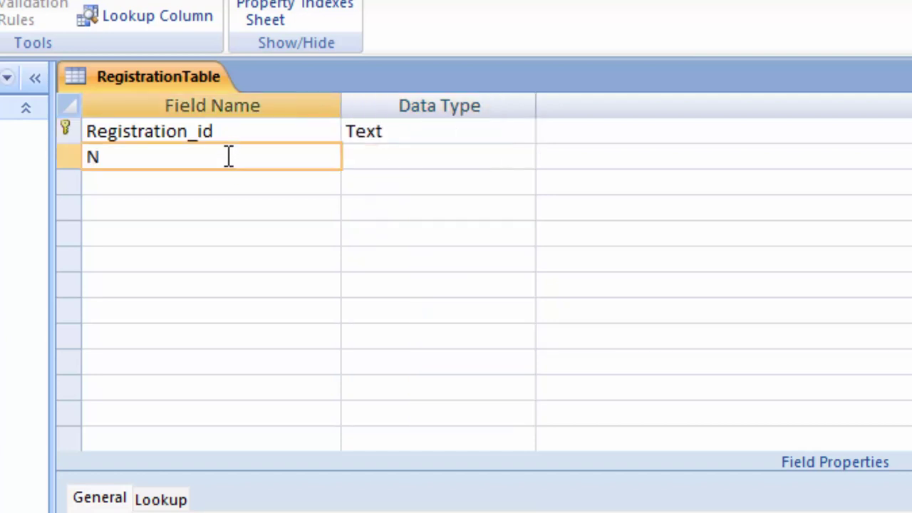
type("ame")
key("BackSpace")
key("BackSpace")
key("BackSpace")
key("BackSpace")
type("Name")
type("_of_S")
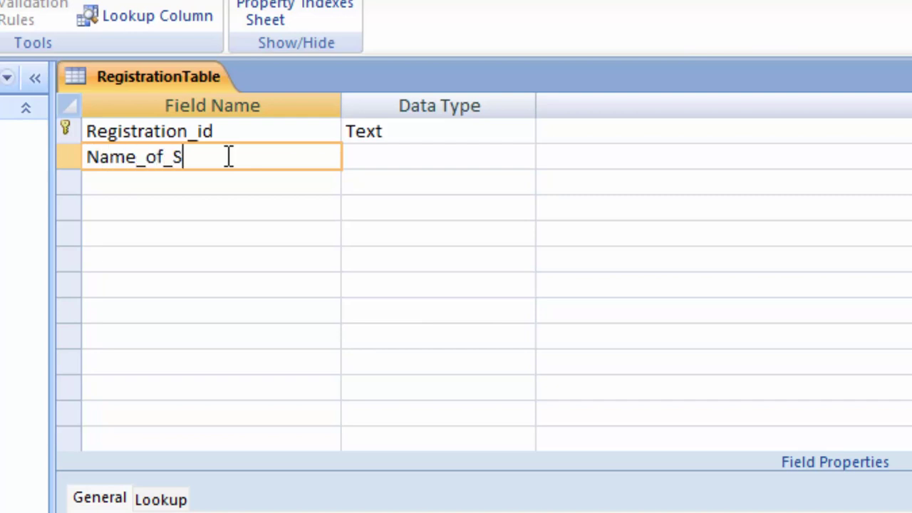
type("tudents")
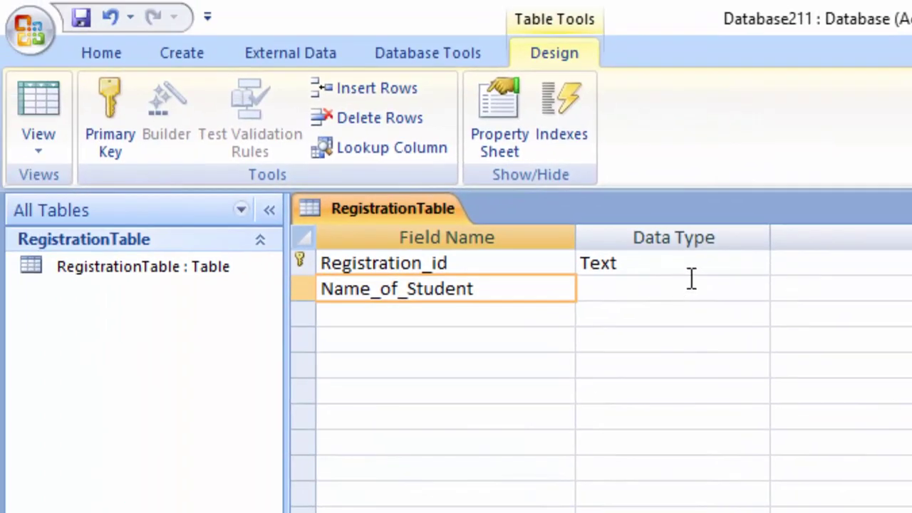
left_click(691, 279)
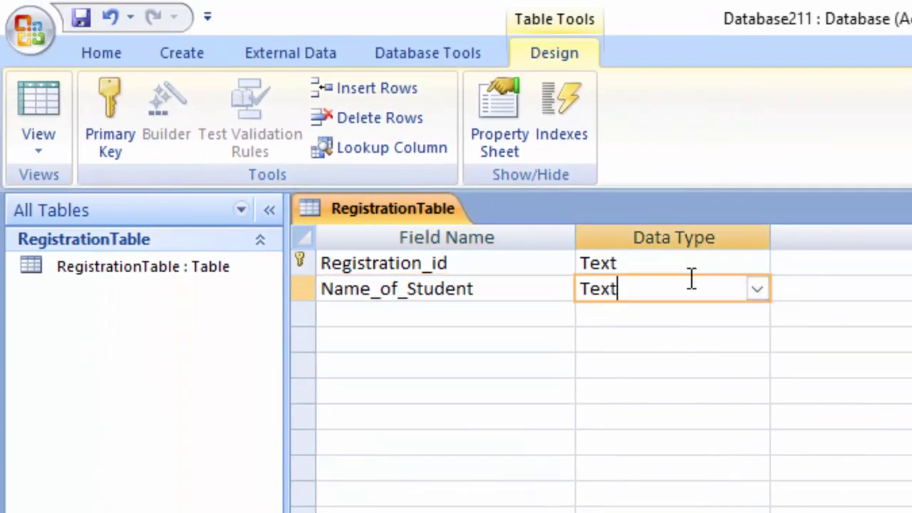
Step: Save and open RegistrationTable in Datasheet view, widening both columns to show headers
left_click(36, 114)
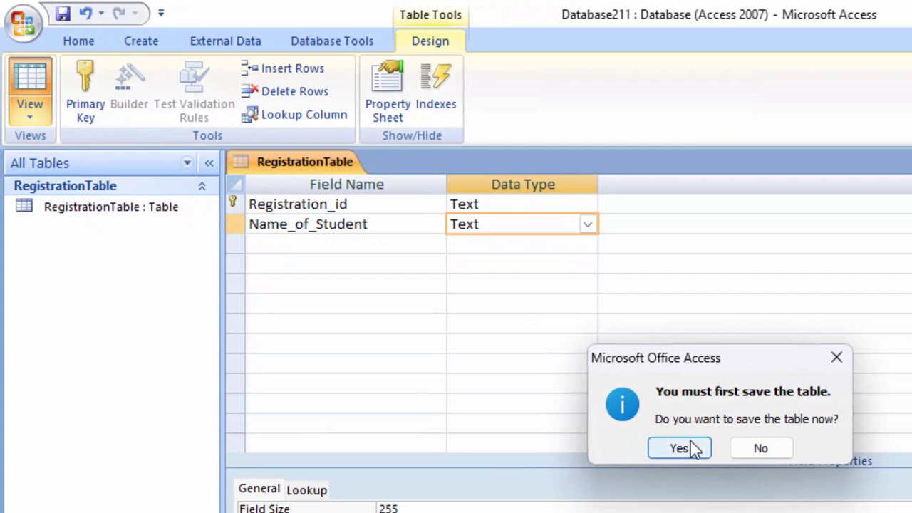
left_click(745, 491)
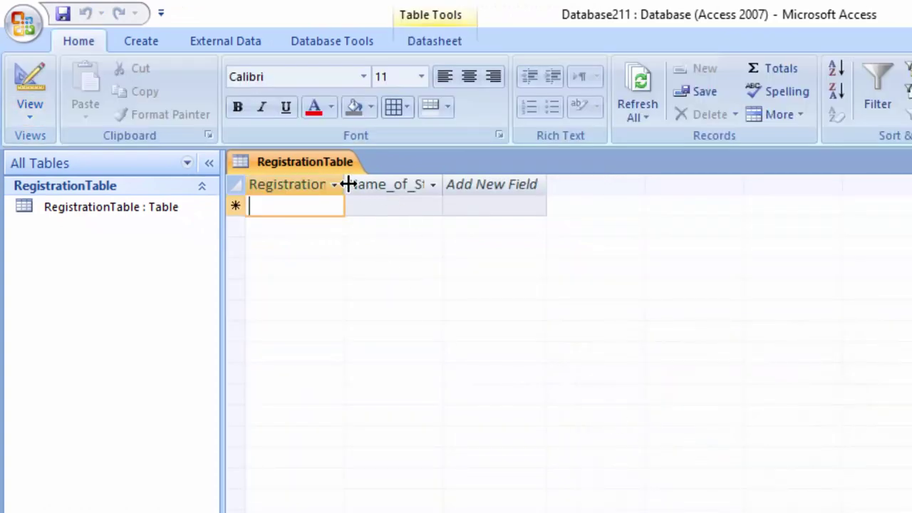
left_click_drag(345, 184, 385, 203)
left_click_drag(483, 196, 526, 227)
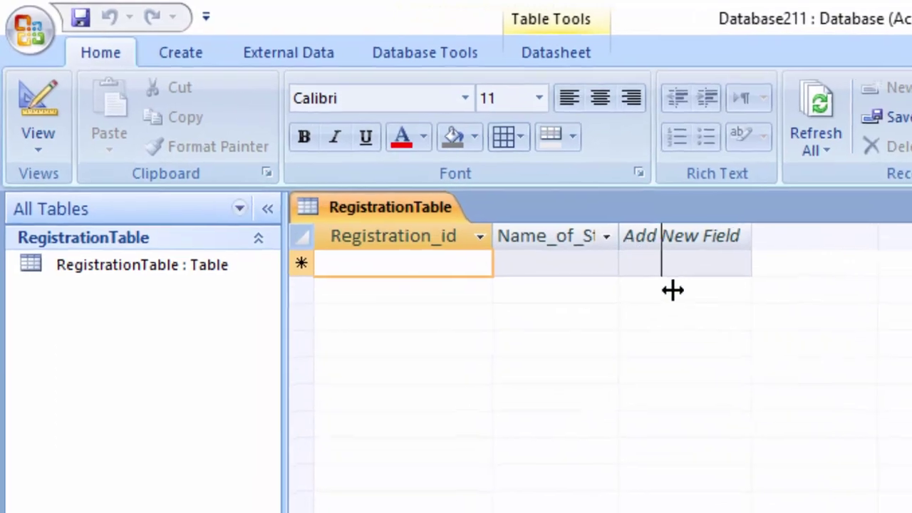
left_click_drag(673, 290, 706, 291)
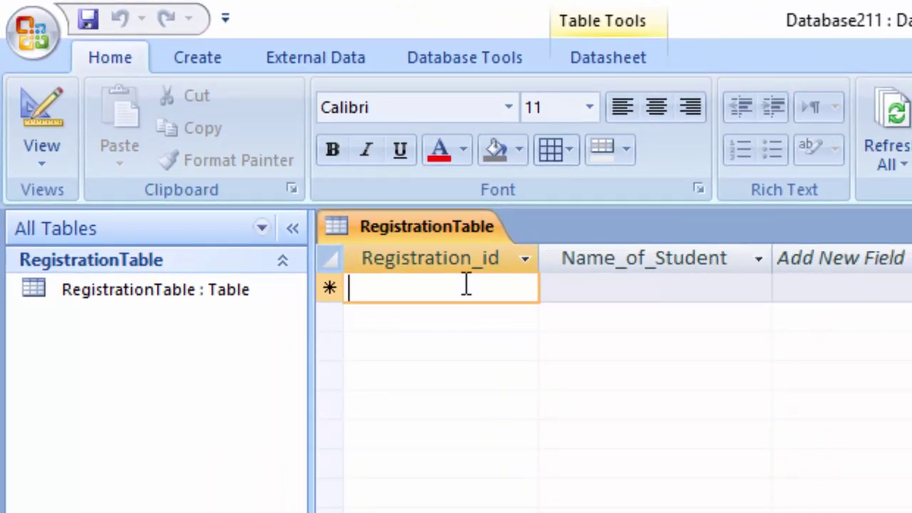
Step: Enter record R01 with its student name
type("R01")
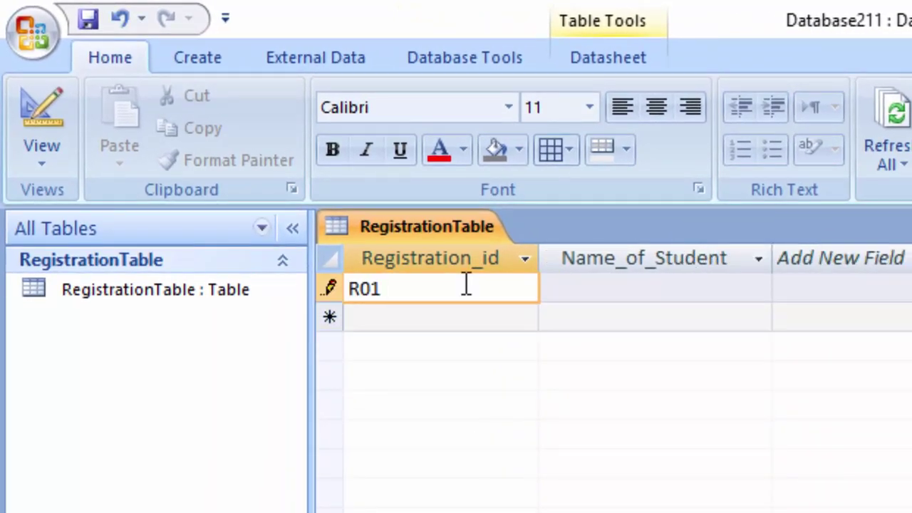
key("Tab")
type("RE")
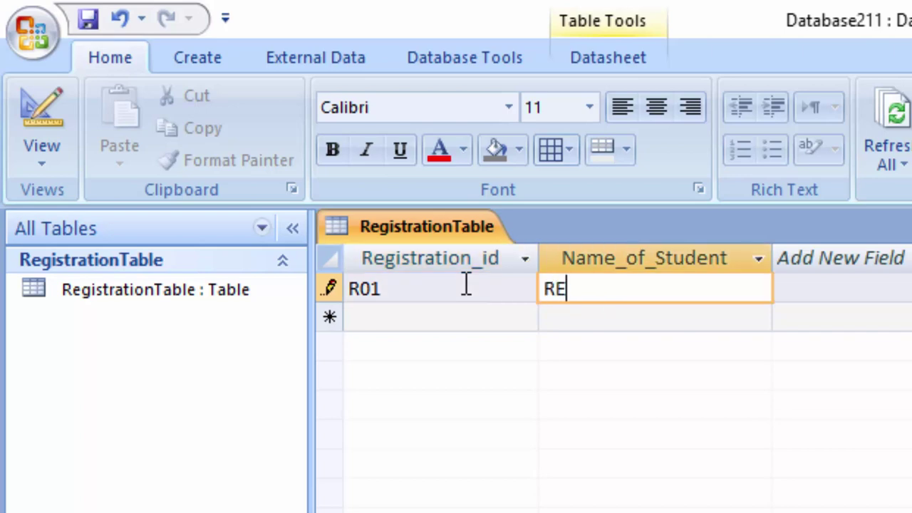
type("itesh")
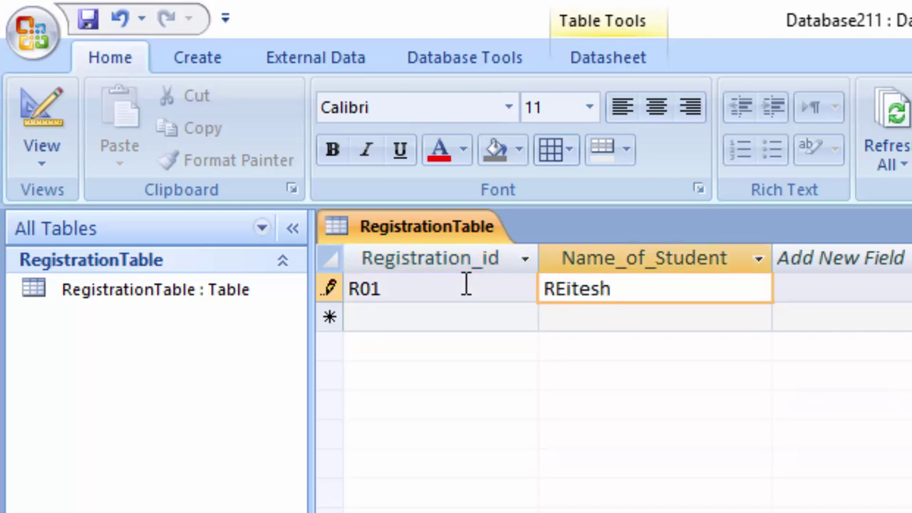
key("BackSpace")
key("BackSpace")
key("BackSpace")
key("BackSpace")
key("BackSpace")
key("BackSpace")
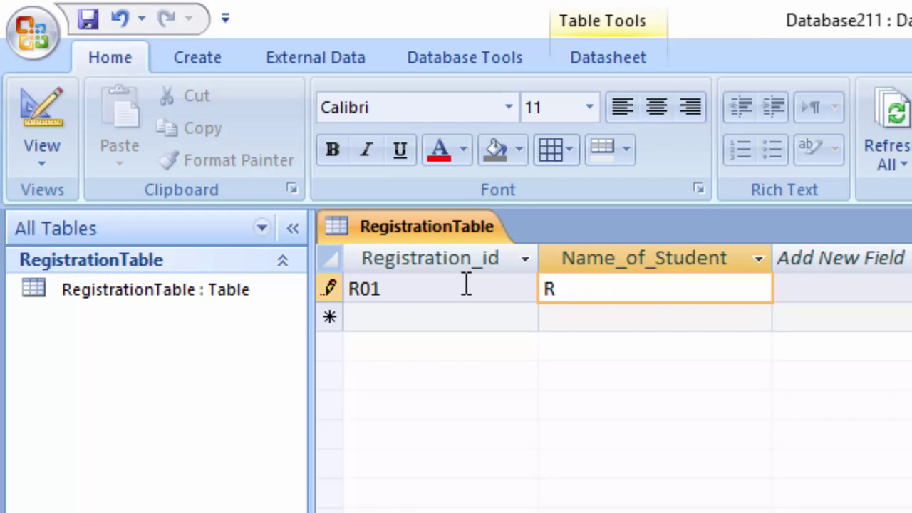
type("ite")
type("sh")
key("Return")
Step: Enter record R02 with a student name, then begin a third row with R02 and another name
type("R")
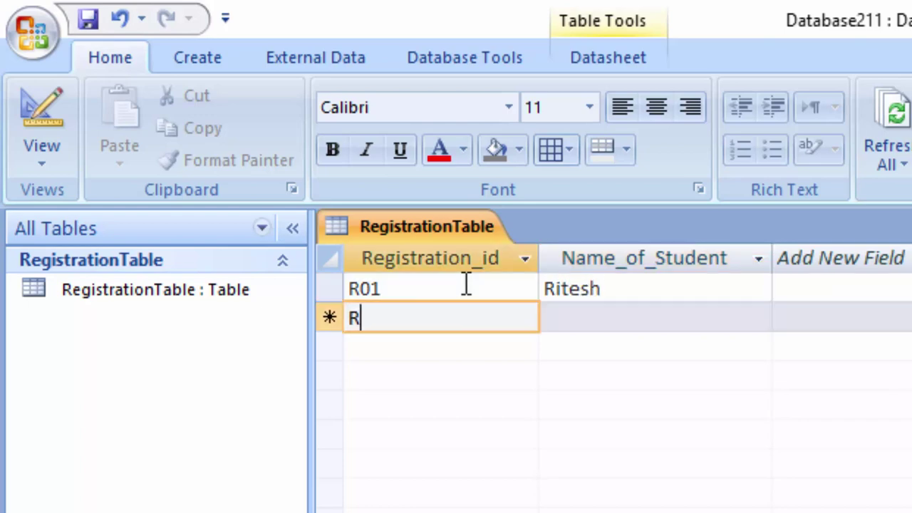
type("02")
key("Return")
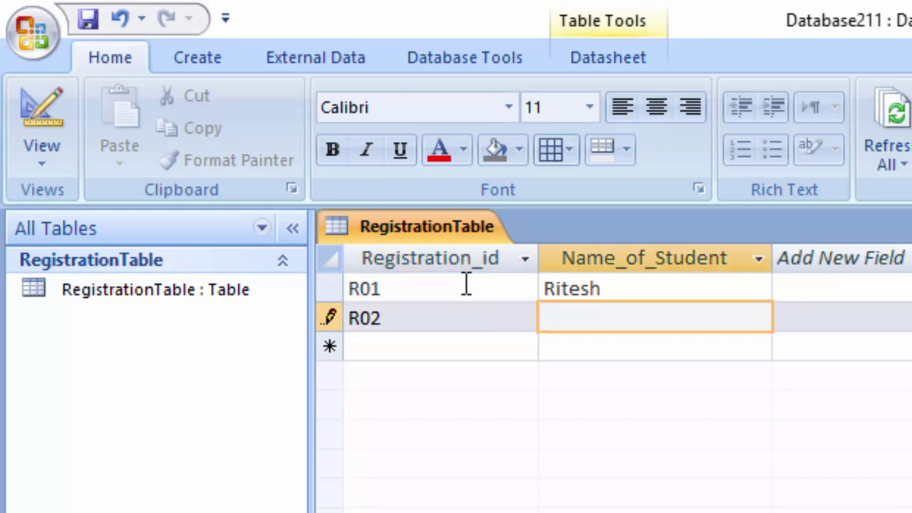
type("Sonu")
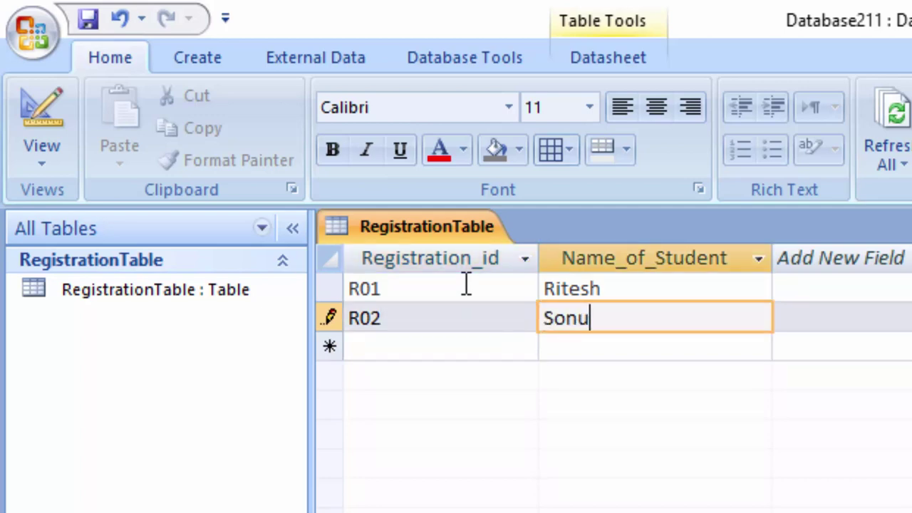
key("Return")
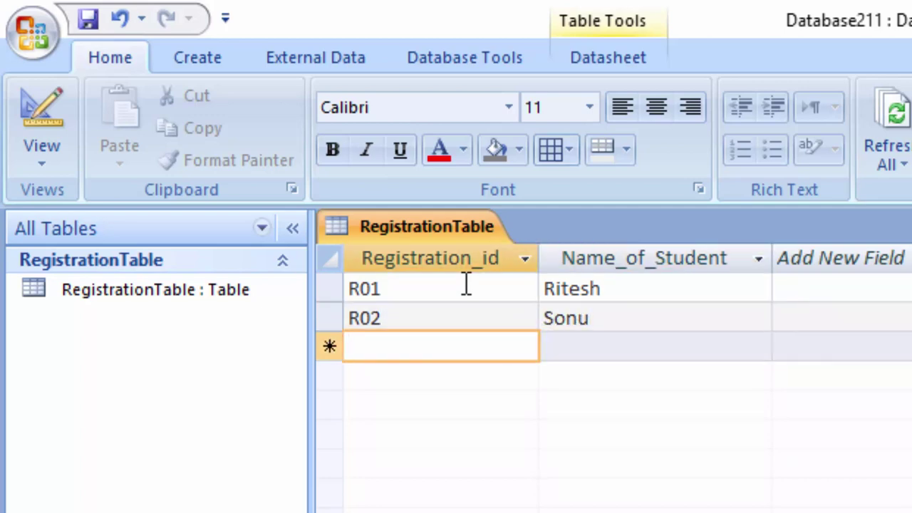
type("R0")
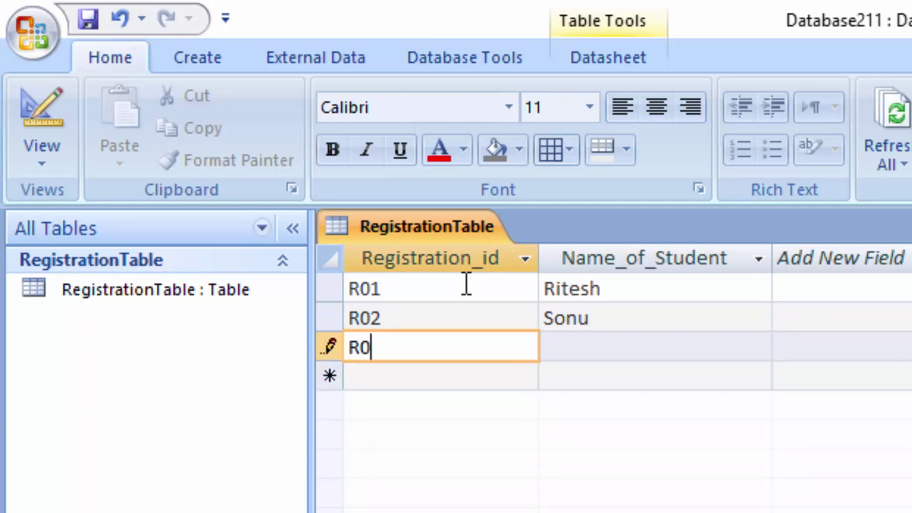
type("2")
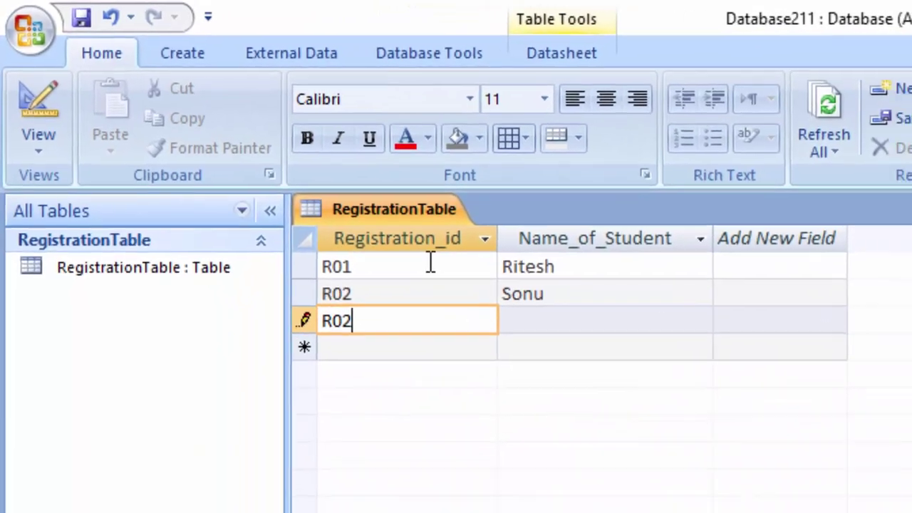
key("Return")
type("Urmi")
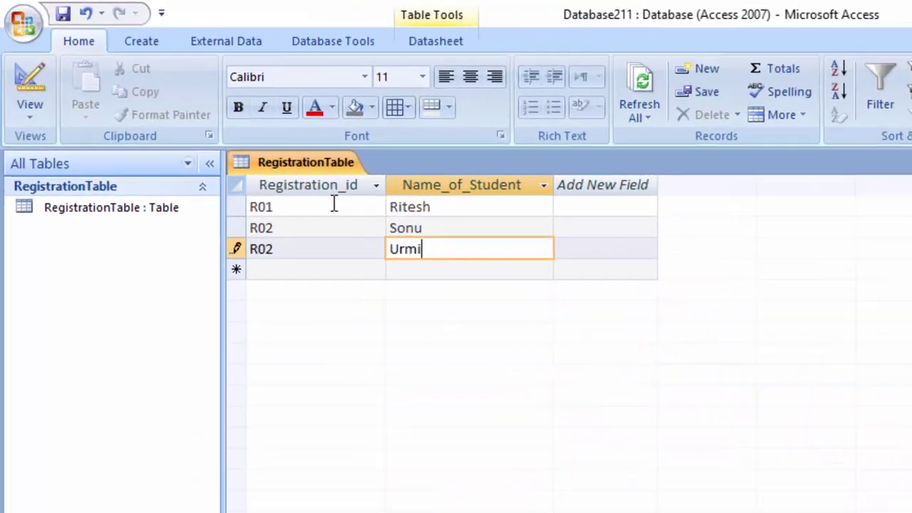
type("la")
Step: Dismiss the duplicate-key error, change the third record's id to R03, and save it
key("Return")
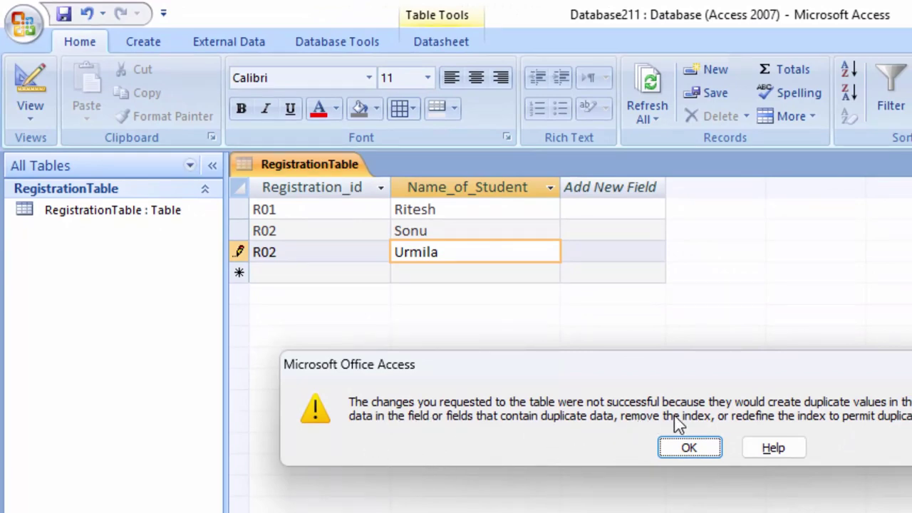
left_click(698, 449)
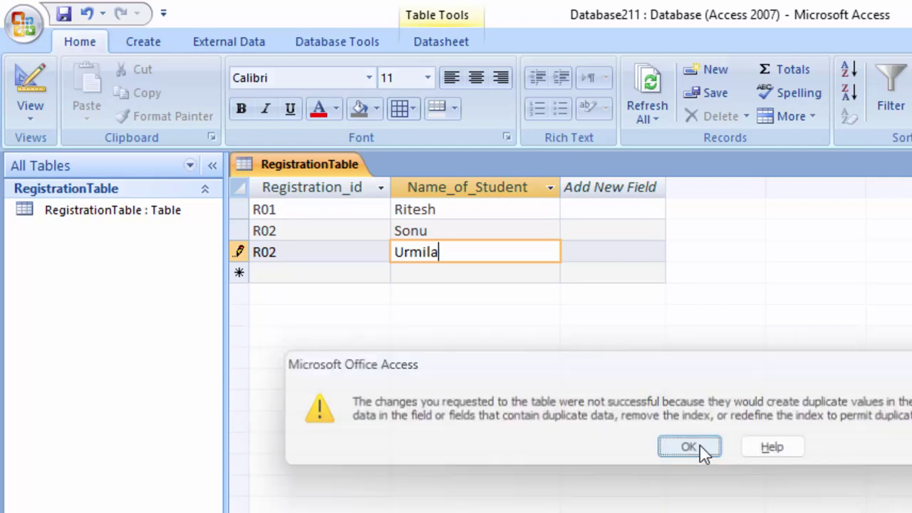
left_click(325, 247)
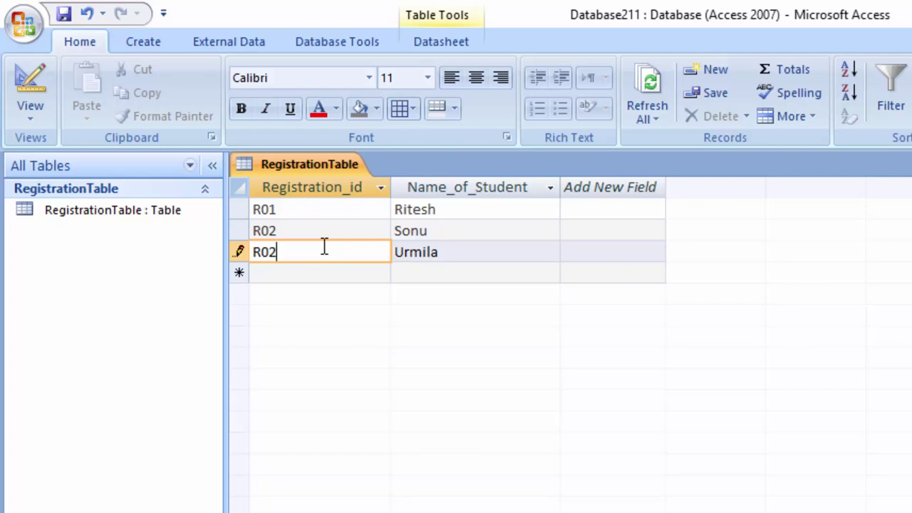
type("3")
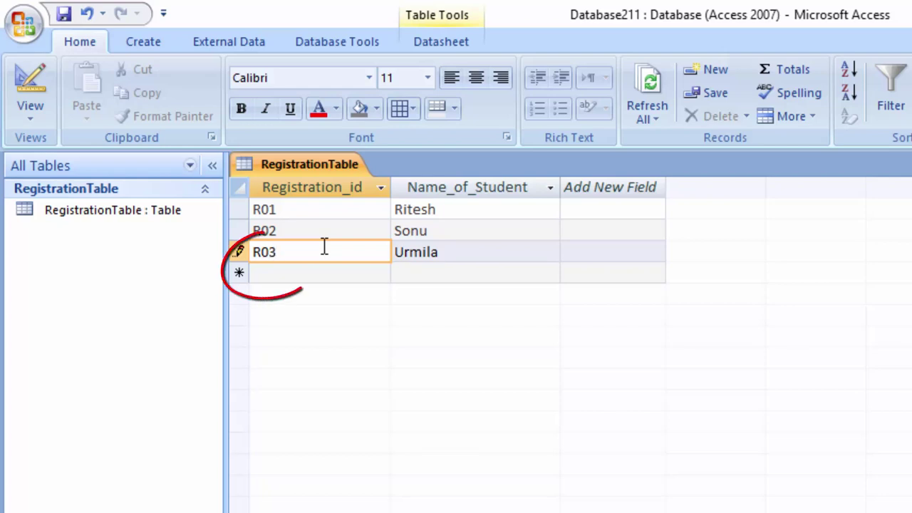
left_click(442, 255)
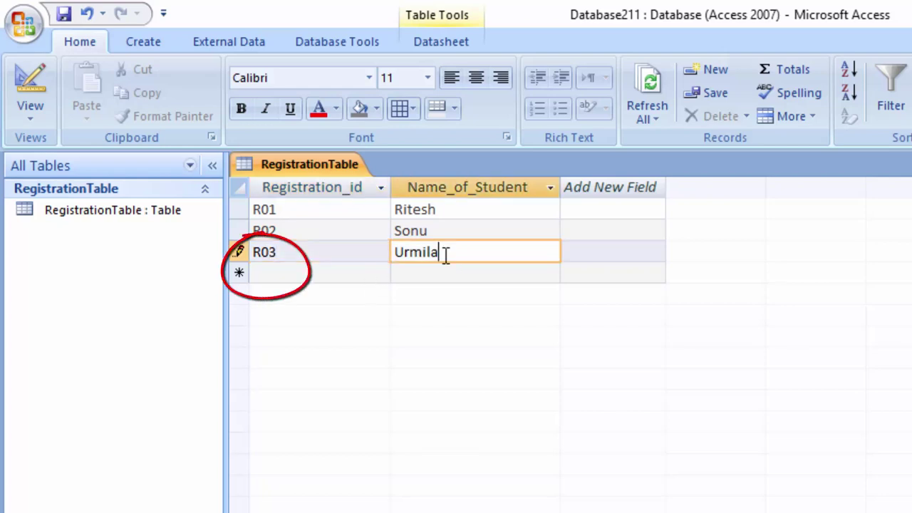
left_click(325, 280)
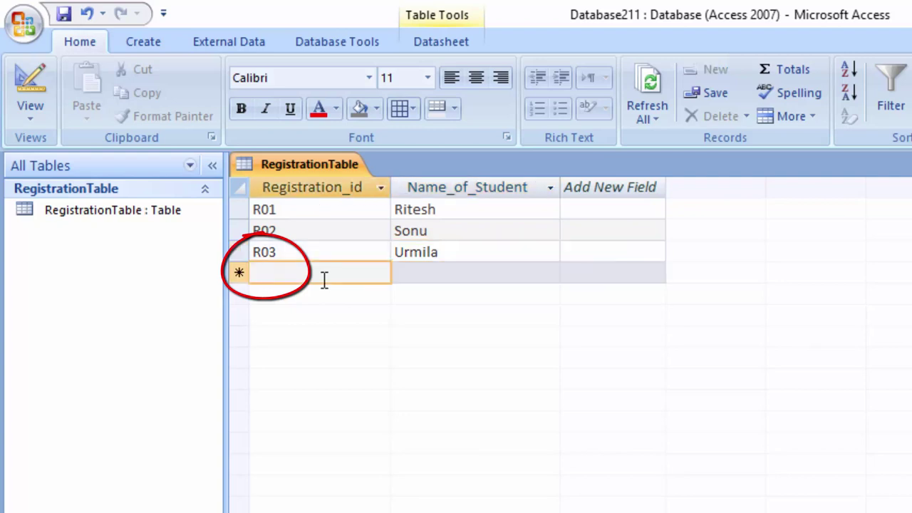
Step: Enter record R04 with its student name and save RegistrationTable
type("R04")
key("Tab")
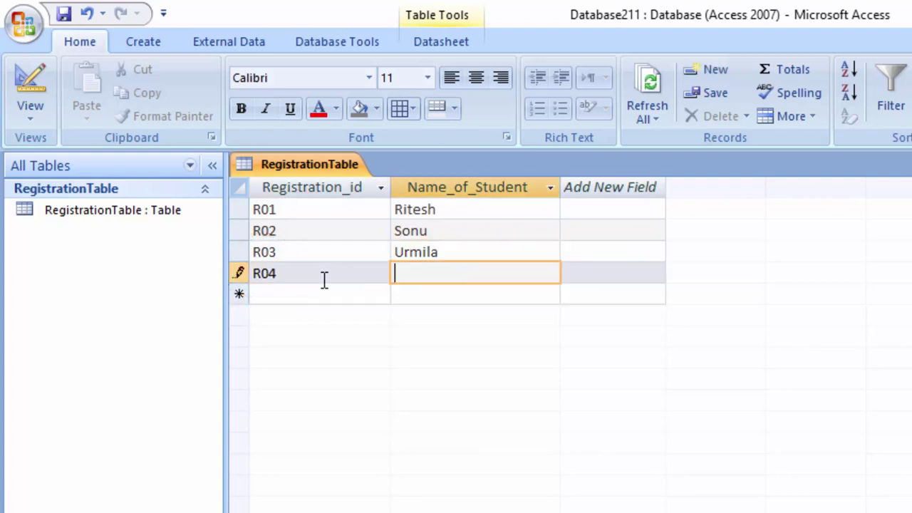
type("He")
type("ena")
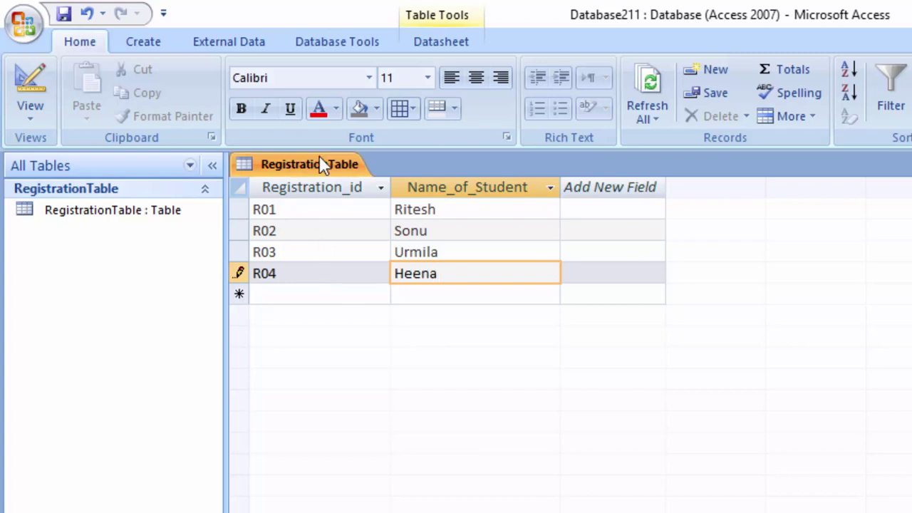
right_click(320, 162)
left_click(335, 171)
Step: Close RegistrationTable and create a new blank table from the Create tab
right_click(333, 168)
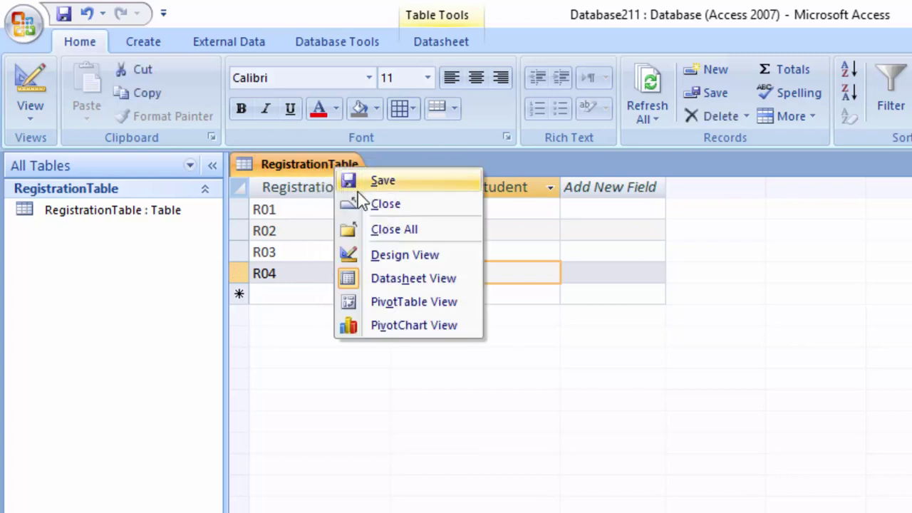
left_click(372, 205)
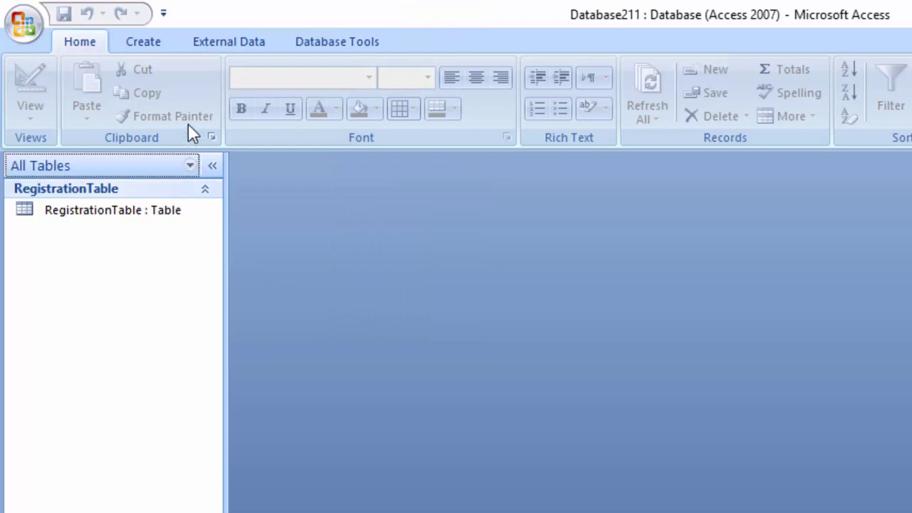
left_click(162, 48)
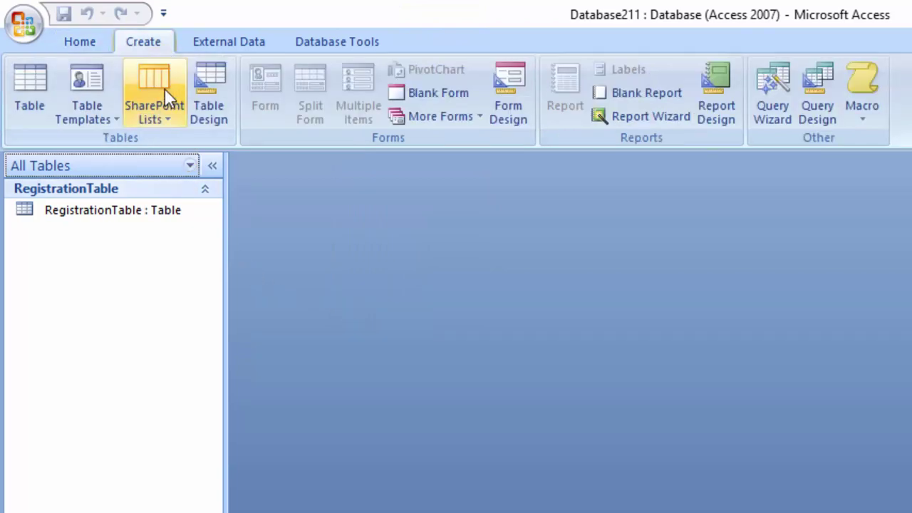
left_click(44, 75)
Step: Save the new table as StudentTable and rename its ID field to Student_id
left_click(42, 96)
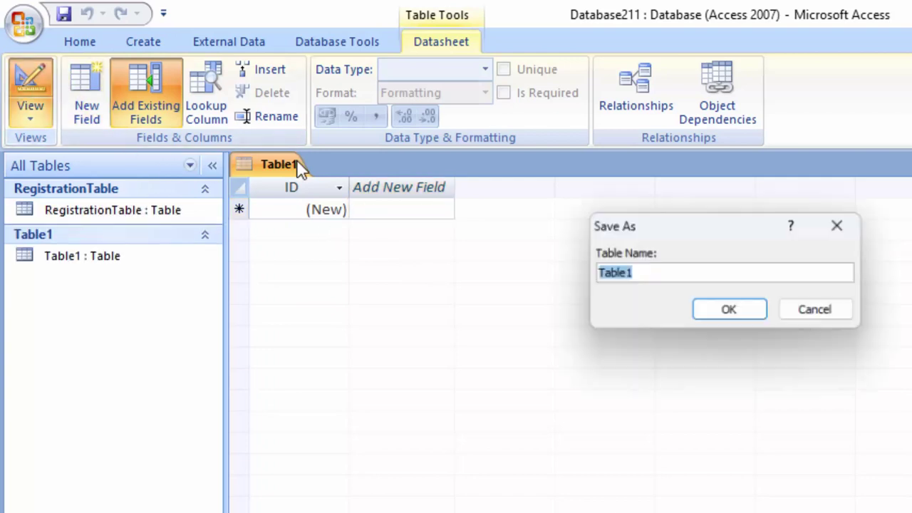
key("BackSpace")
type("Stu")
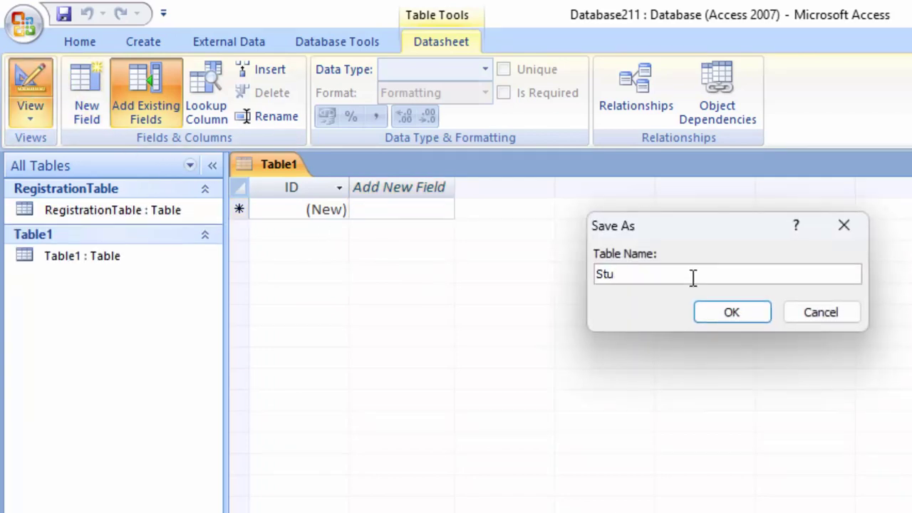
type("dent")
type("Table")
key("Return")
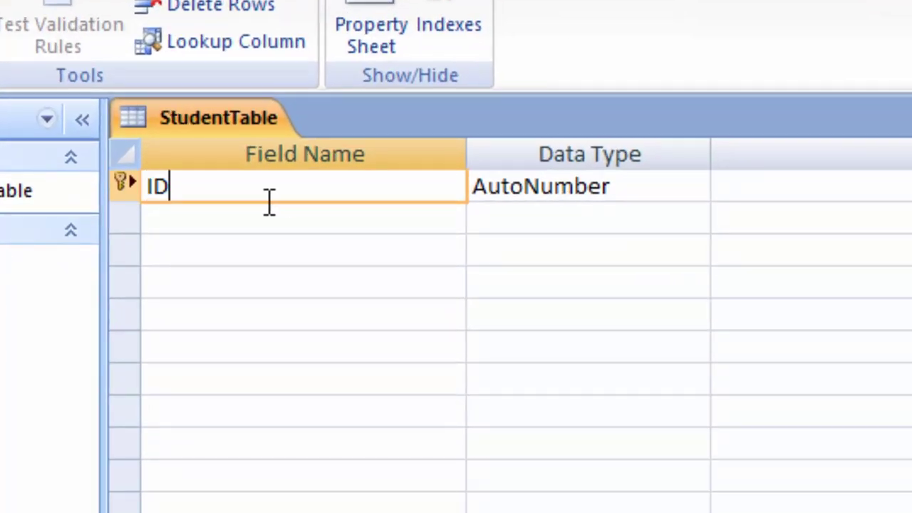
key("Delete")
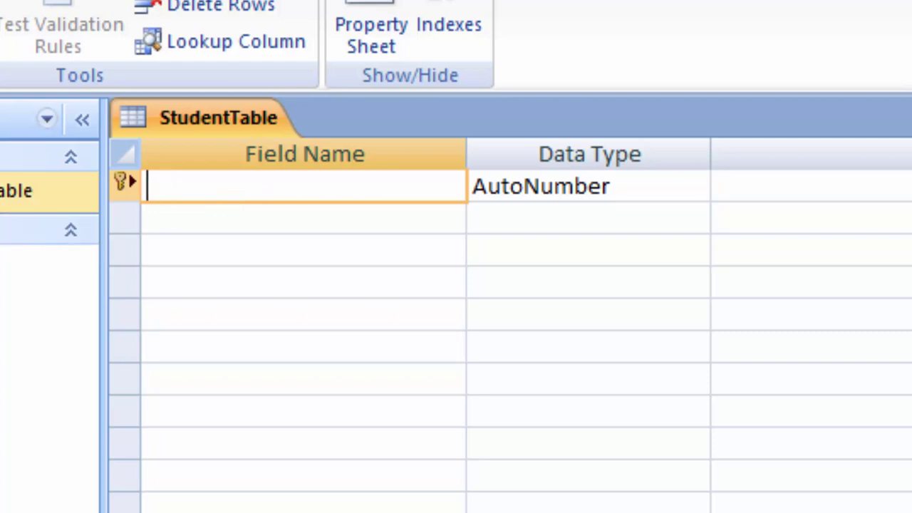
type("St")
type("udent_")
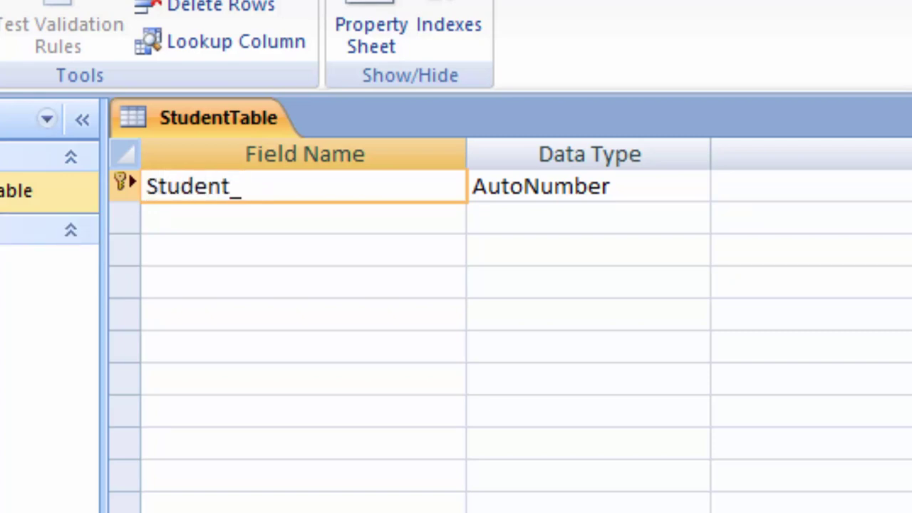
type("id")
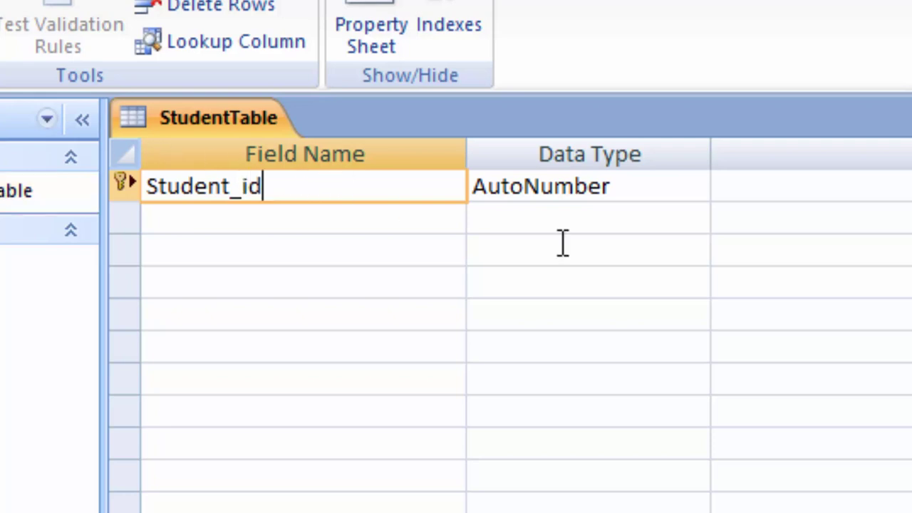
Step: Add a City field with the Text data type and save StudentTable
left_click(341, 217)
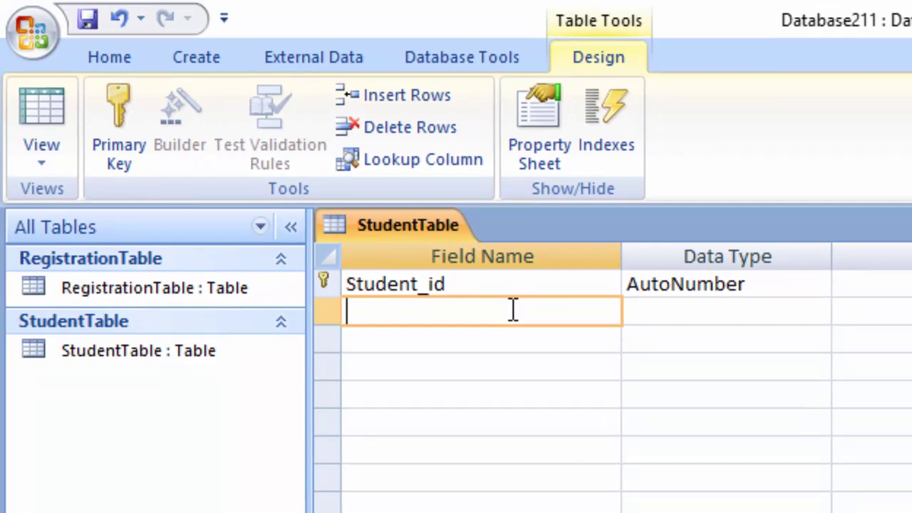
left_click(514, 302)
type("City")
left_click(723, 318)
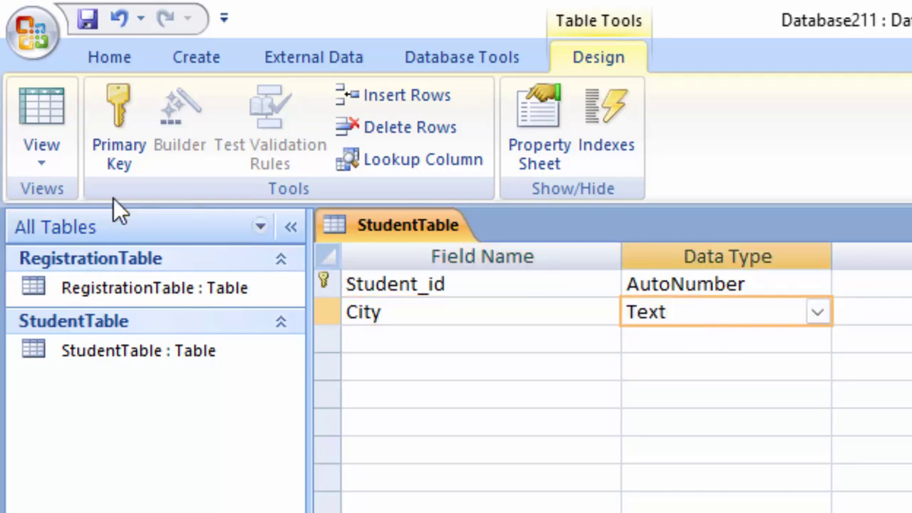
left_click(47, 121)
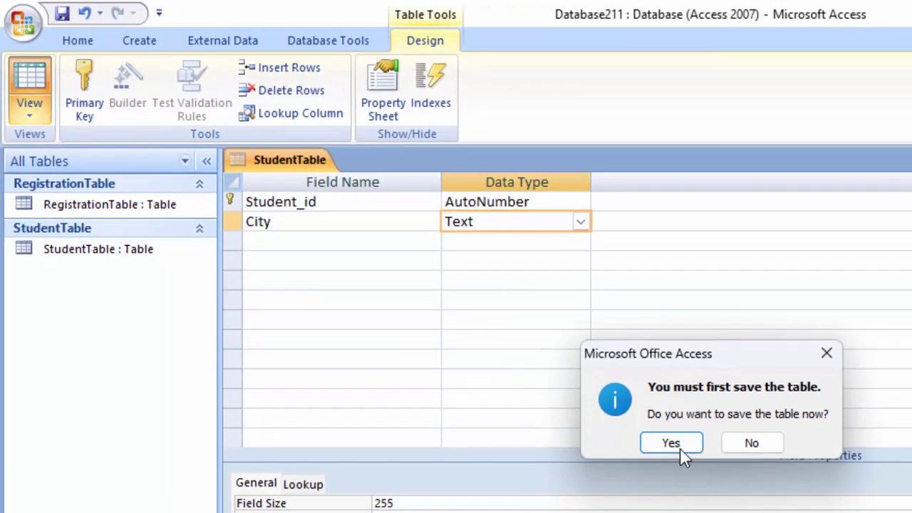
left_click(679, 449)
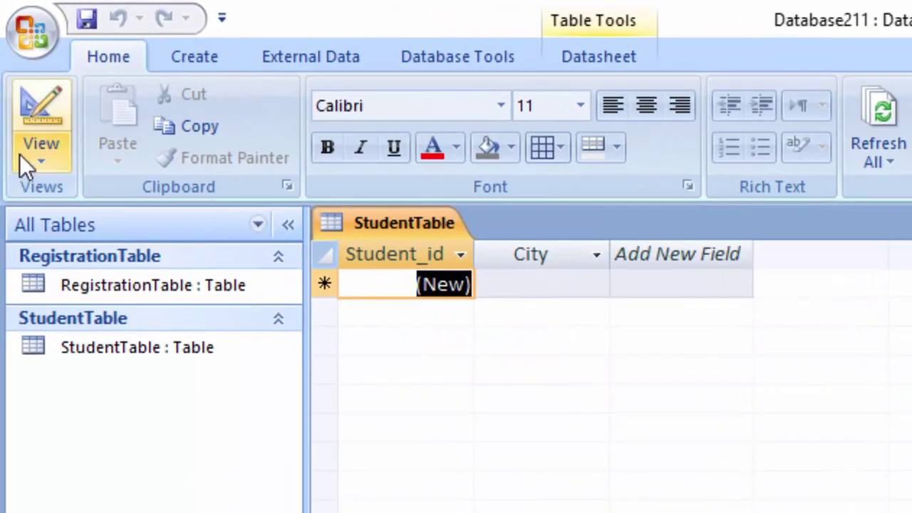
Step: Back in Design View, add a Registration_id field below City with the Text data type
left_click(28, 163)
left_click(129, 422)
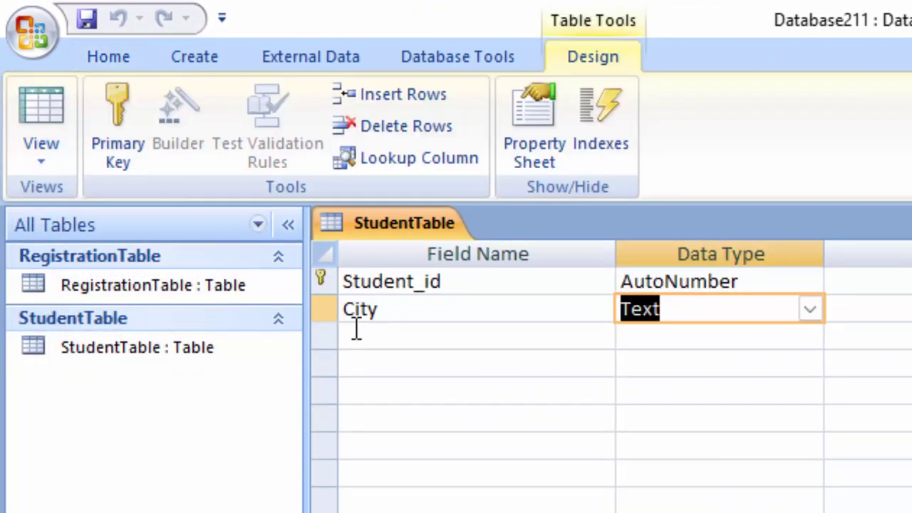
left_click(362, 335)
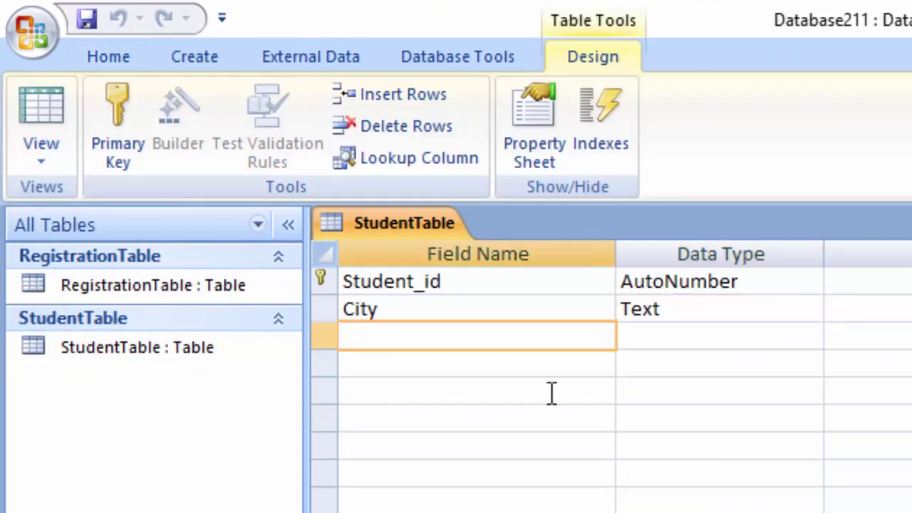
type("Registra")
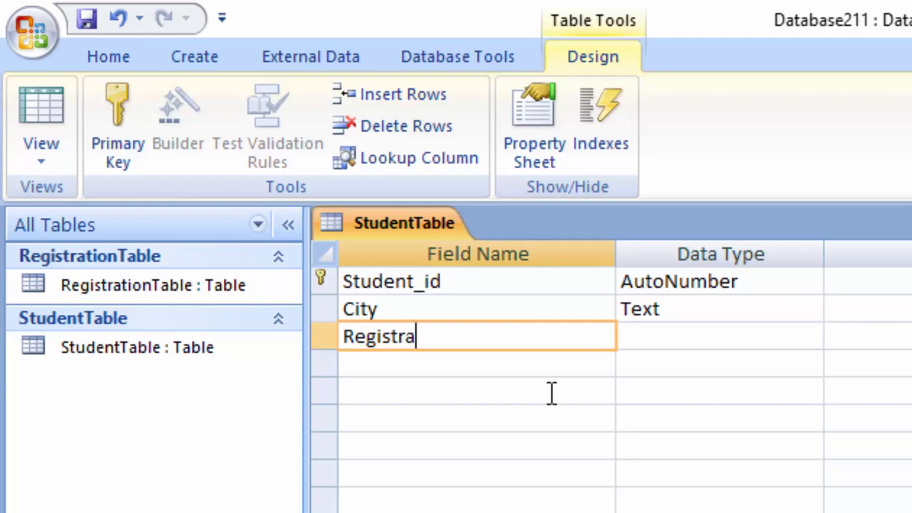
type("tion_")
type("id")
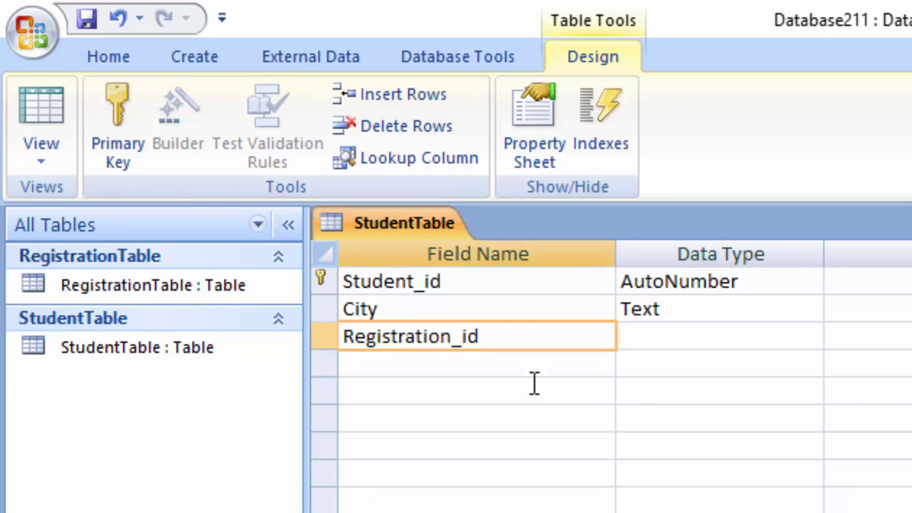
left_click(690, 345)
Step: Open RegistrationTable in Design View
left_click(161, 285)
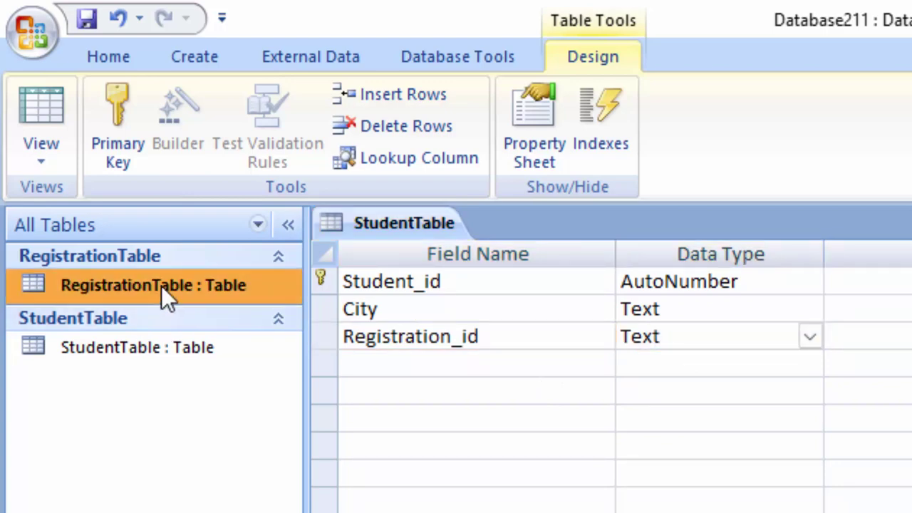
right_click(161, 285)
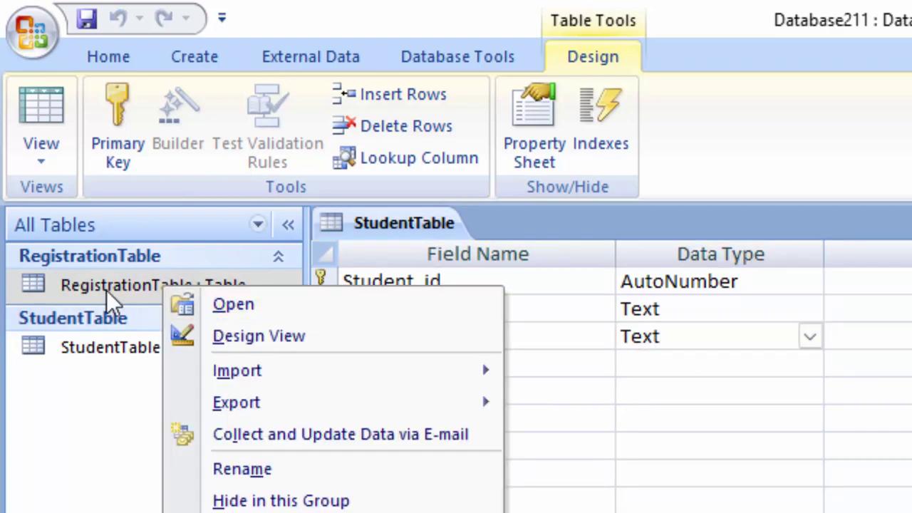
left_click(106, 290)
right_click(129, 292)
left_click(221, 343)
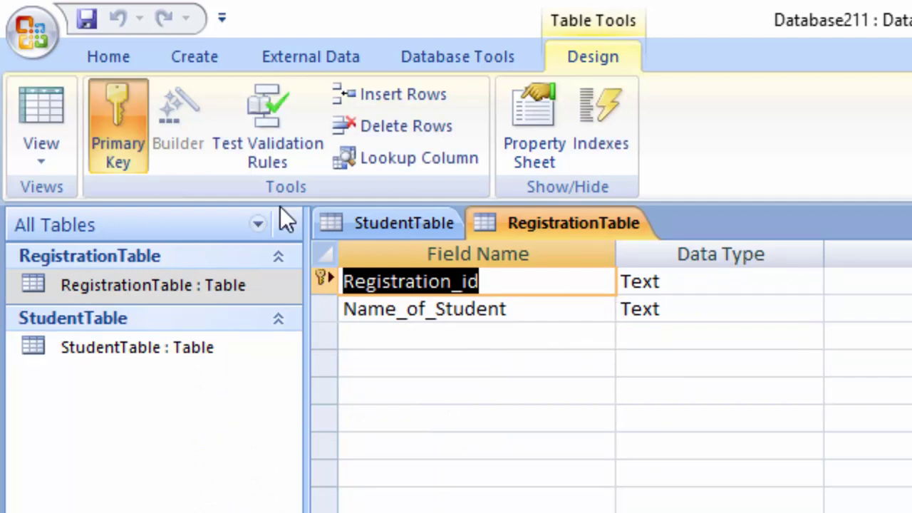
Step: Save StudentTable's design with Registration_id and switch it to Datasheet View
left_click(134, 347)
right_click(137, 347)
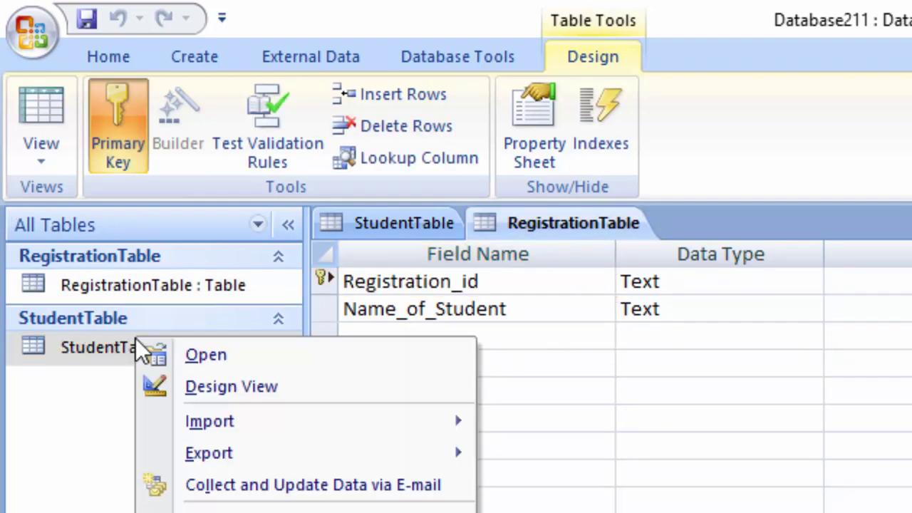
left_click(199, 388)
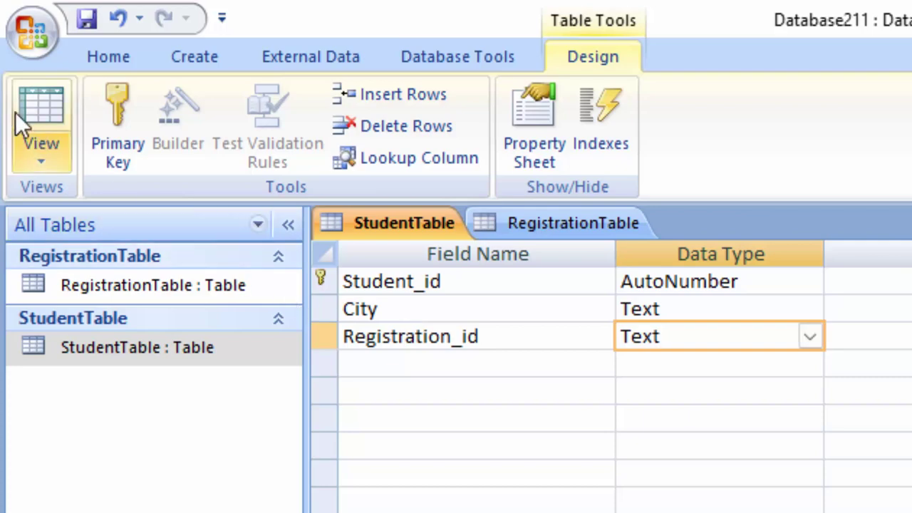
left_click(32, 107)
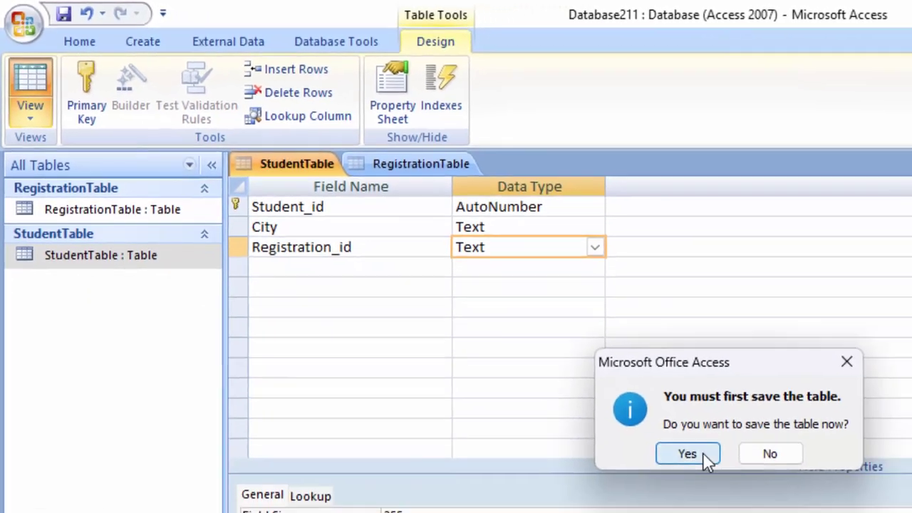
left_click(688, 454)
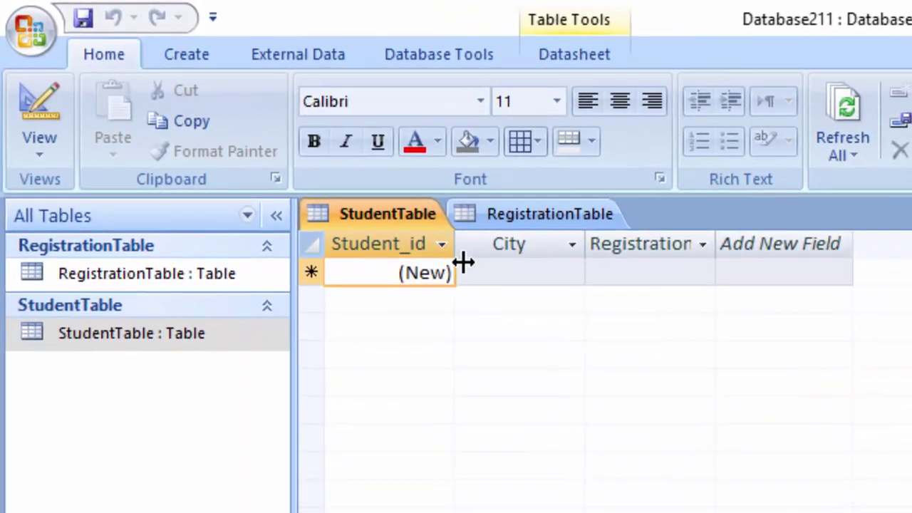
Step: Widen the columns and enter the first record: Deoria with R01
left_click_drag(463, 262, 485, 264)
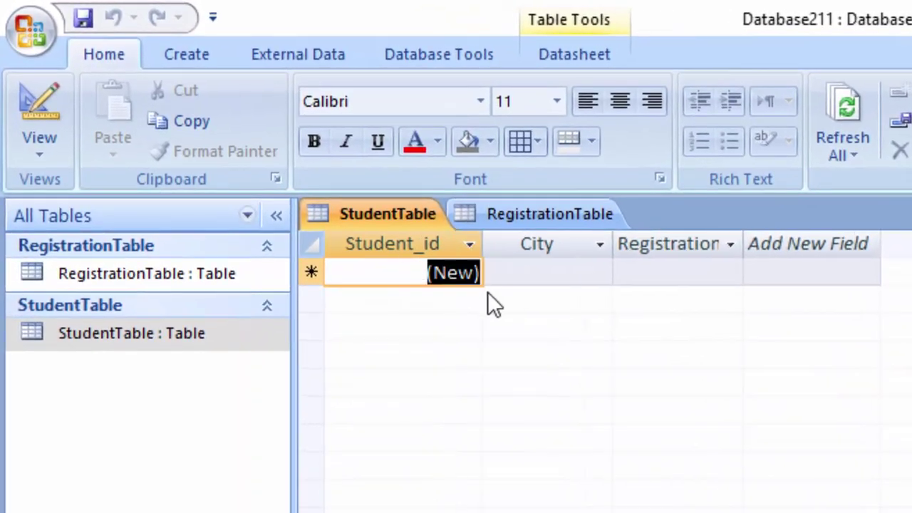
left_click(524, 275)
type("De")
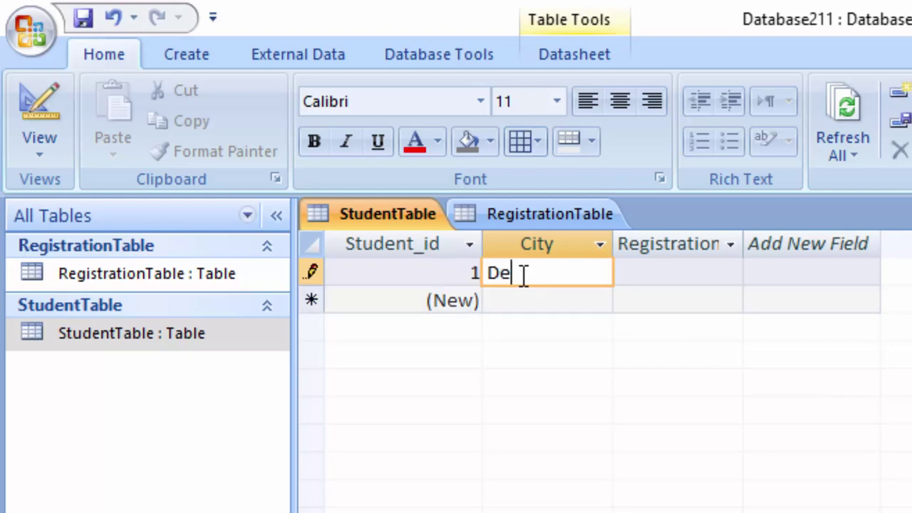
type("oria")
key("Tab")
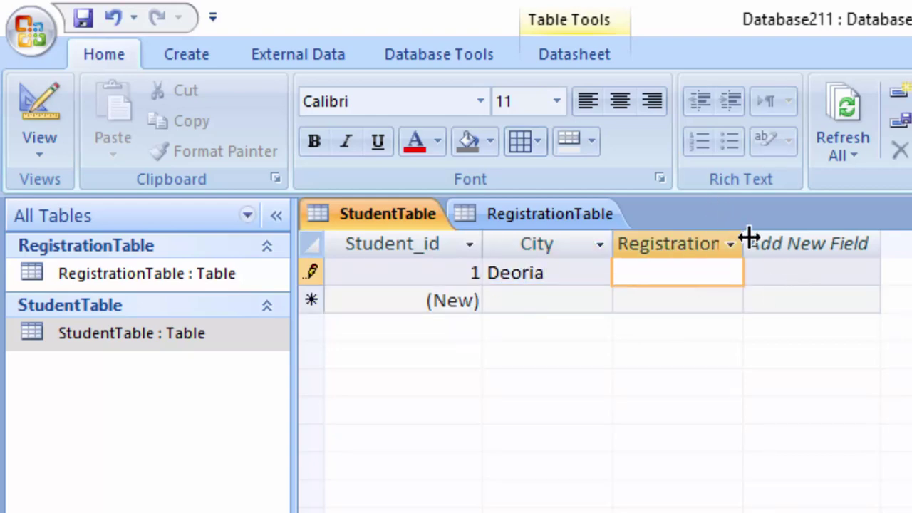
left_click_drag(742, 244, 824, 285)
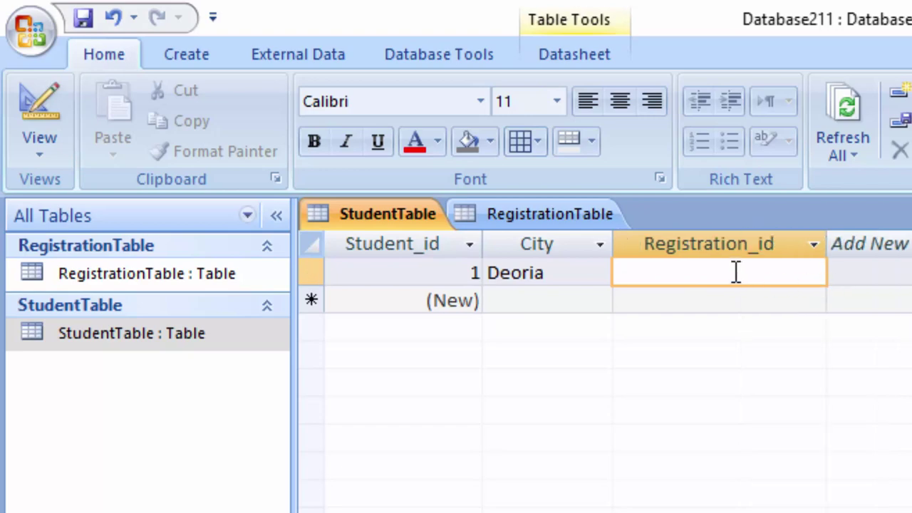
type("R01")
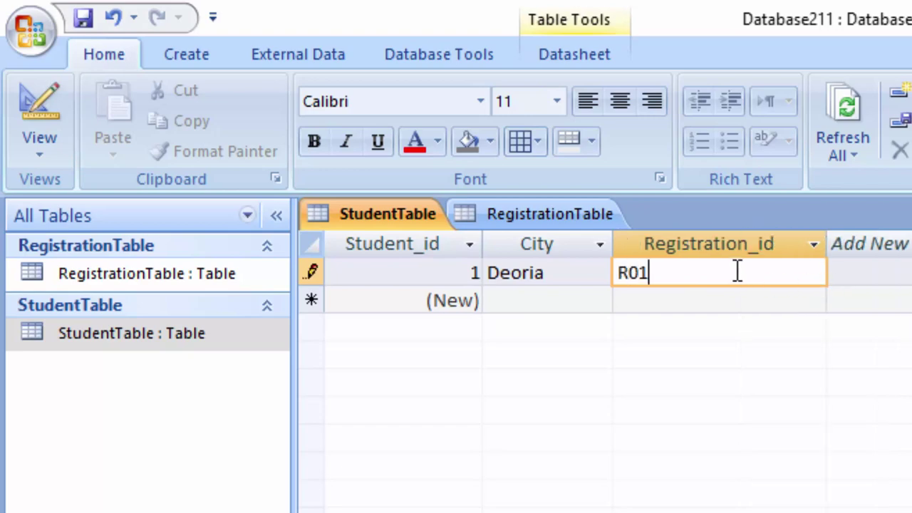
key("Tab")
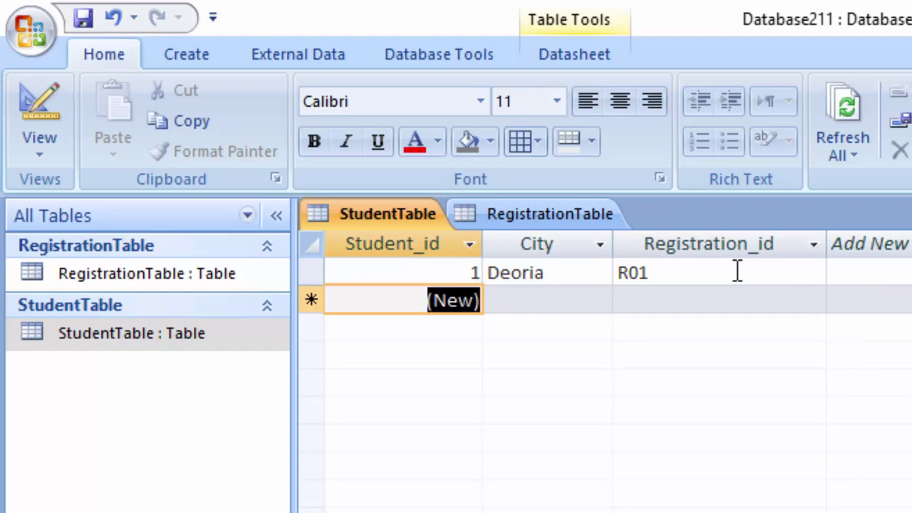
Step: Add two more Deoria records with registrations R02 and R03
key("Tab")
type("De")
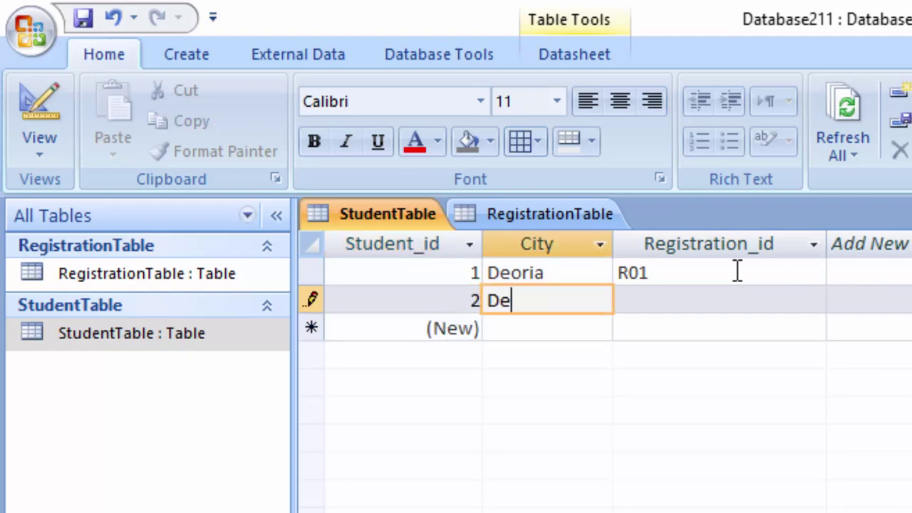
type("oria")
key("Tab")
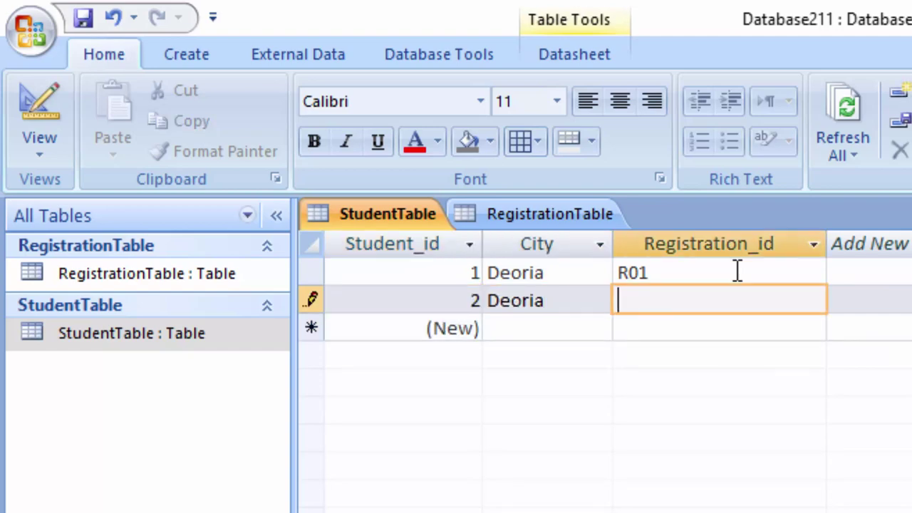
type("R02")
key("Tab")
key("Tab")
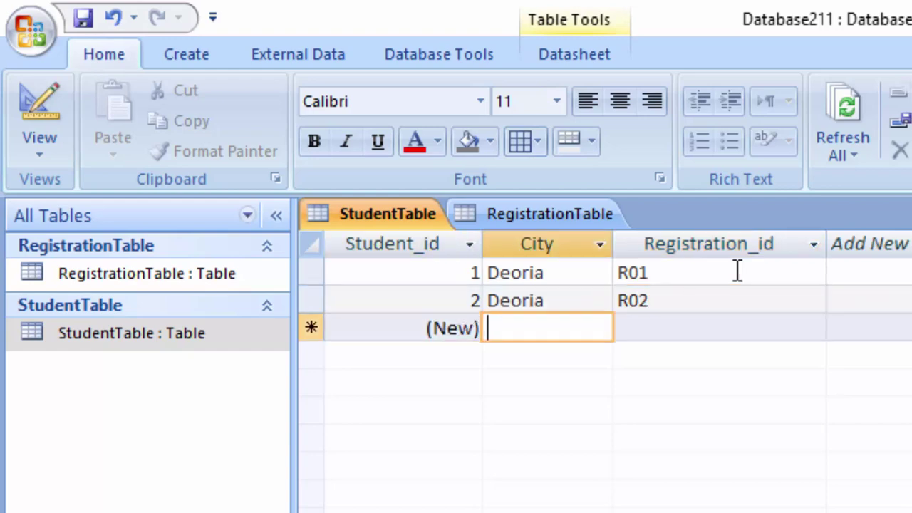
type("Deo")
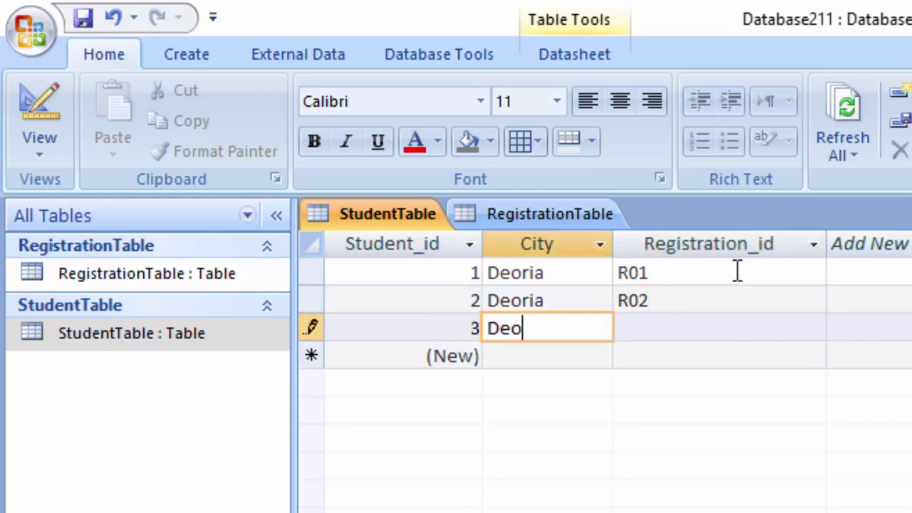
type("ria")
key("Tab")
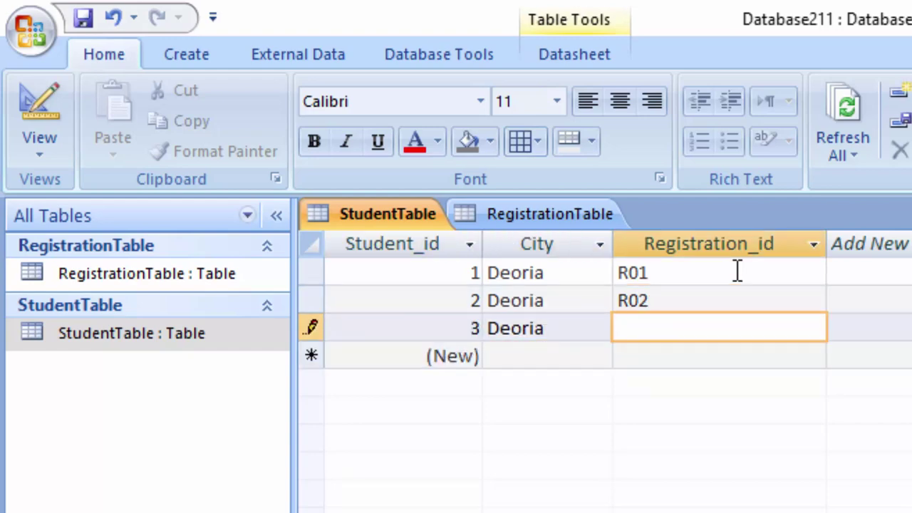
type("R03")
key("Tab")
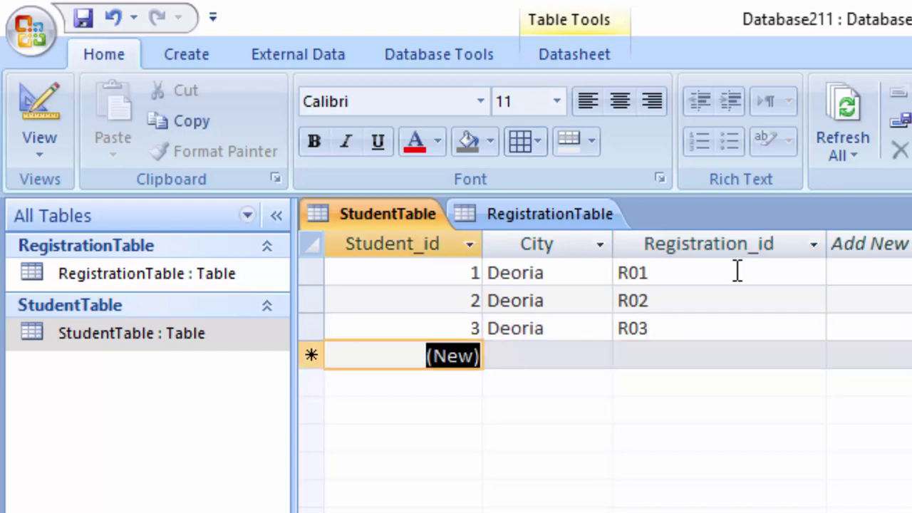
Step: Add a fourth record: Gorakhpur with R04
key("Tab")
type("ora")
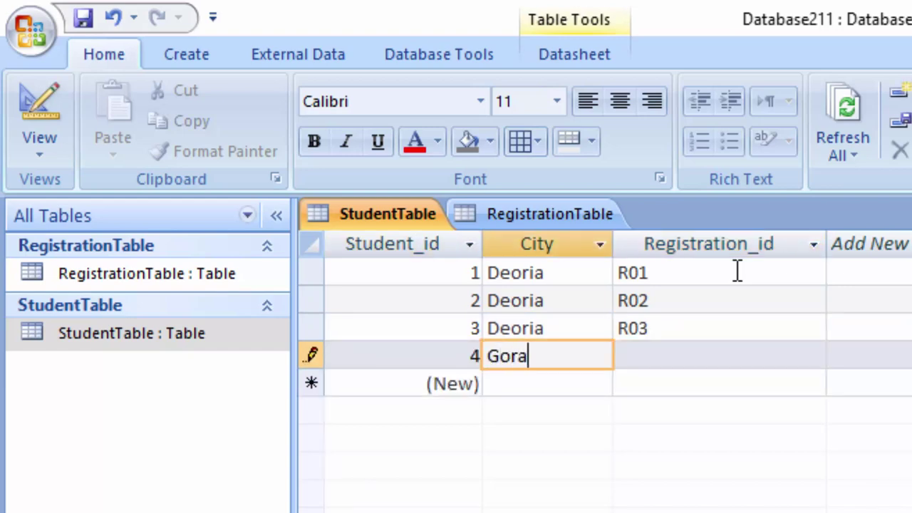
type("khpur")
key("Tab")
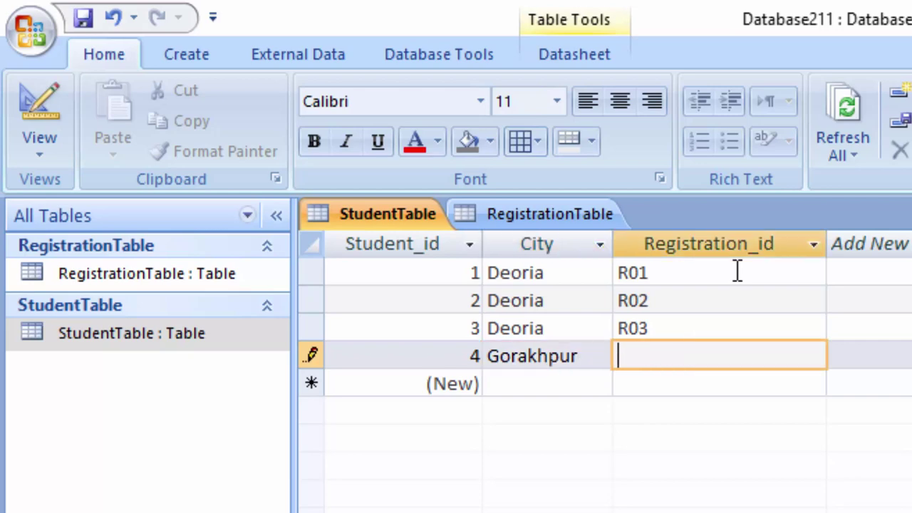
type("R04")
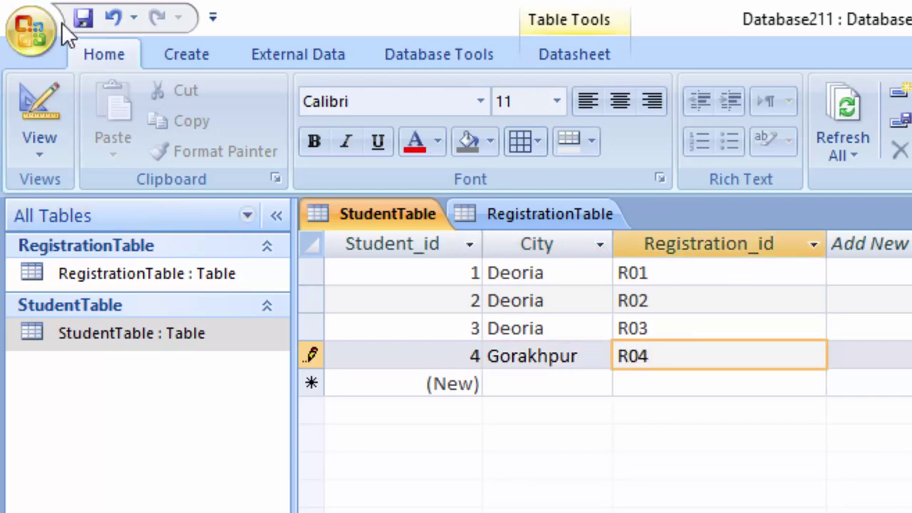
Step: Save record 4, close RegistrationTable and StudentTable, and show the Create commands
left_click(80, 21)
right_click(547, 218)
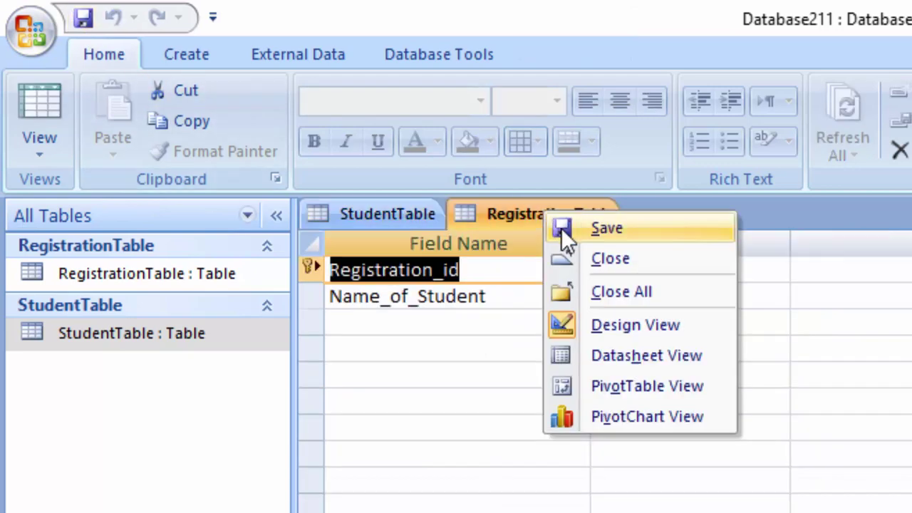
left_click(602, 258)
right_click(336, 207)
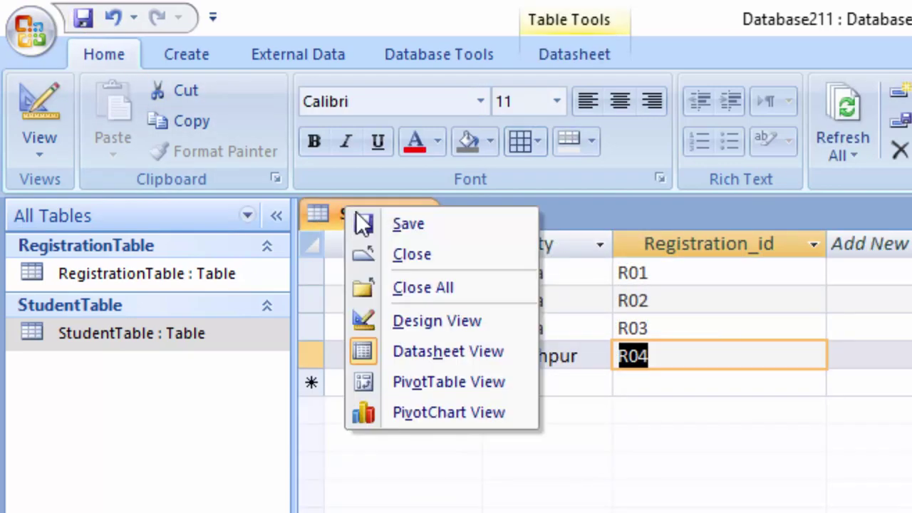
left_click(403, 257)
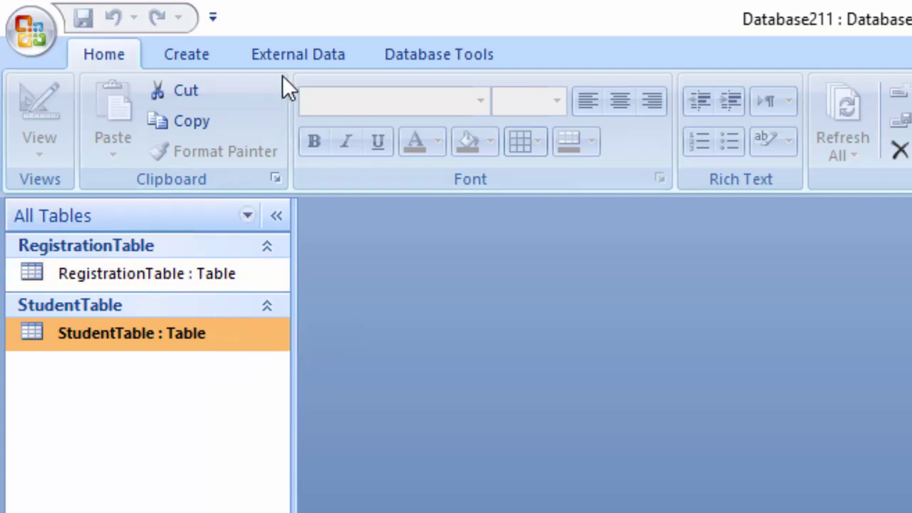
left_click(195, 54)
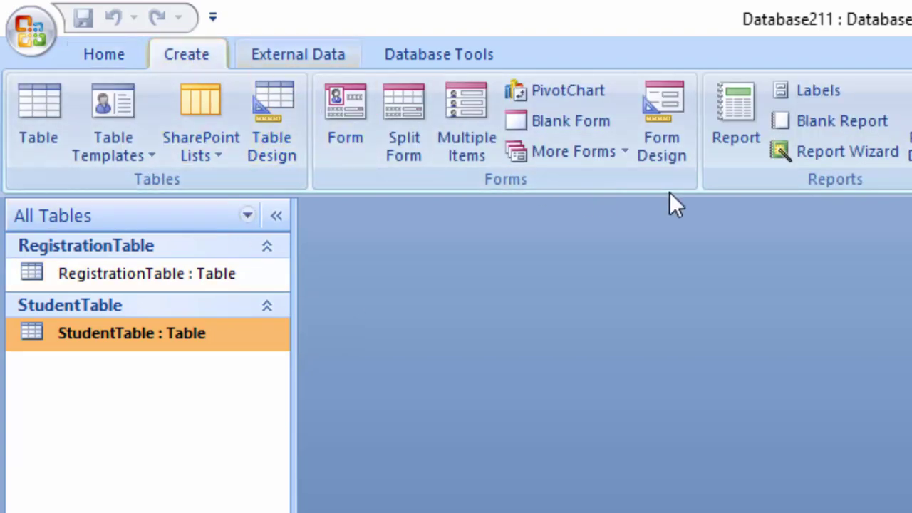
Step: Create a blank table, save it as InstructorTable, and clear the default ID field name
left_click(30, 86)
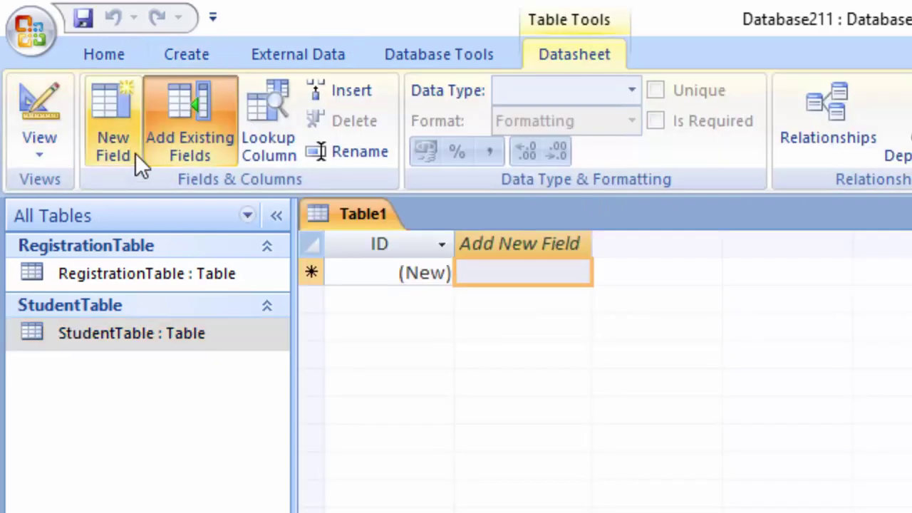
left_click(39, 104)
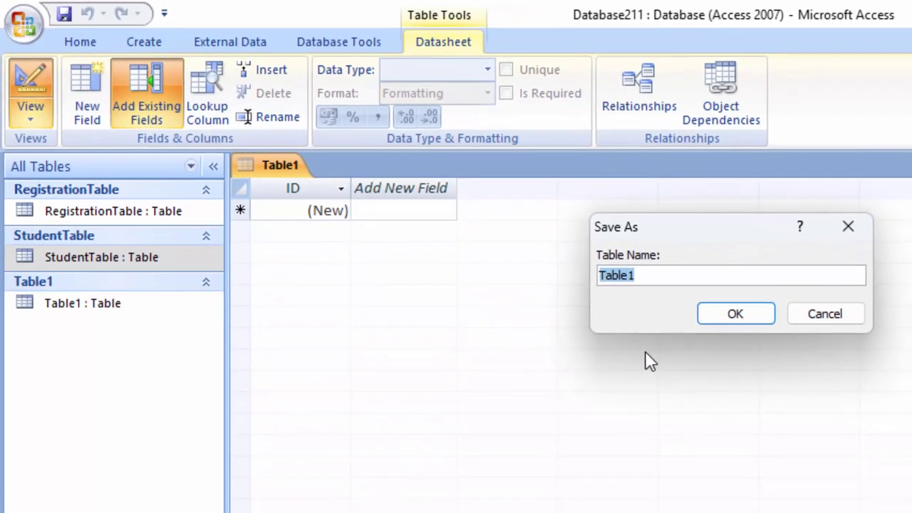
key("BackSpace")
type("Intra")
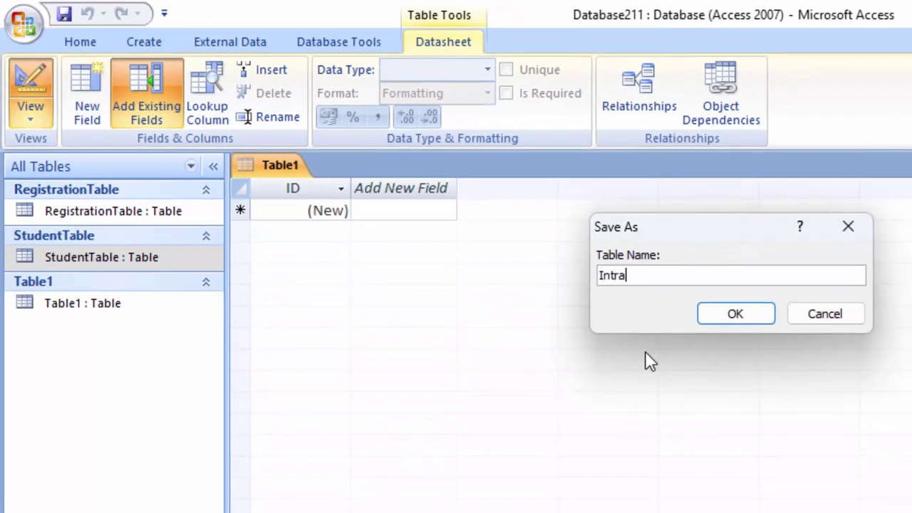
key("BackSpace")
type("ctor")
key("BackSpace")
key("BackSpace")
key("BackSpace")
key("BackSpace")
key("BackSpace")
key("BackSpace")
type("st")
type("ructor")
type("Table")
key("Return")
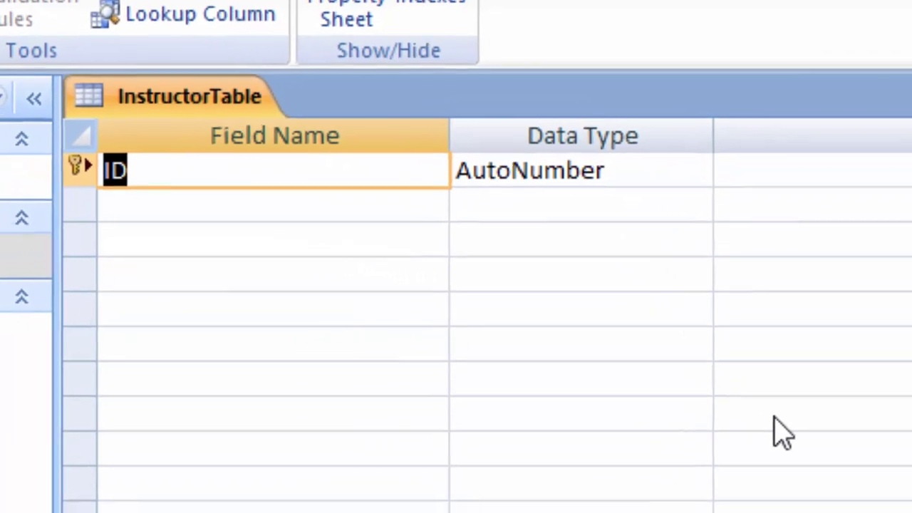
key("BackSpace")
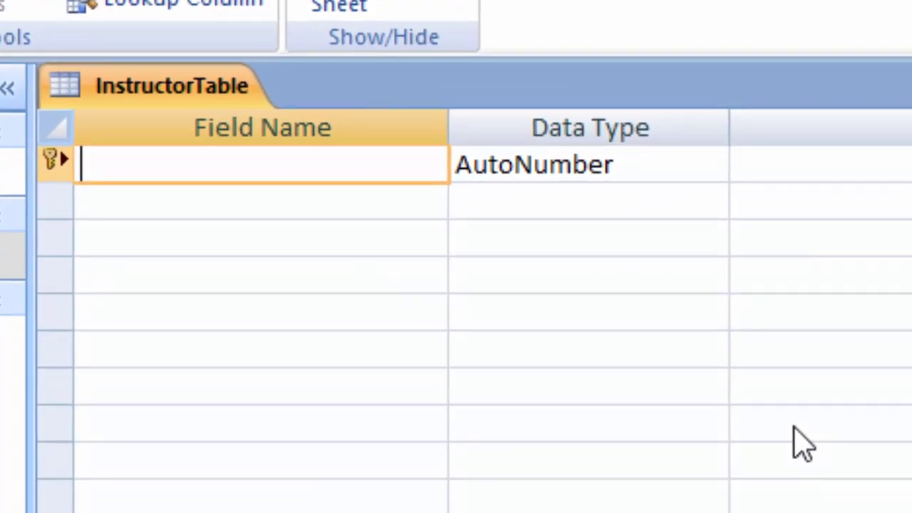
Step: Name the key field Instructor_id with the Text data type
type("Instruc")
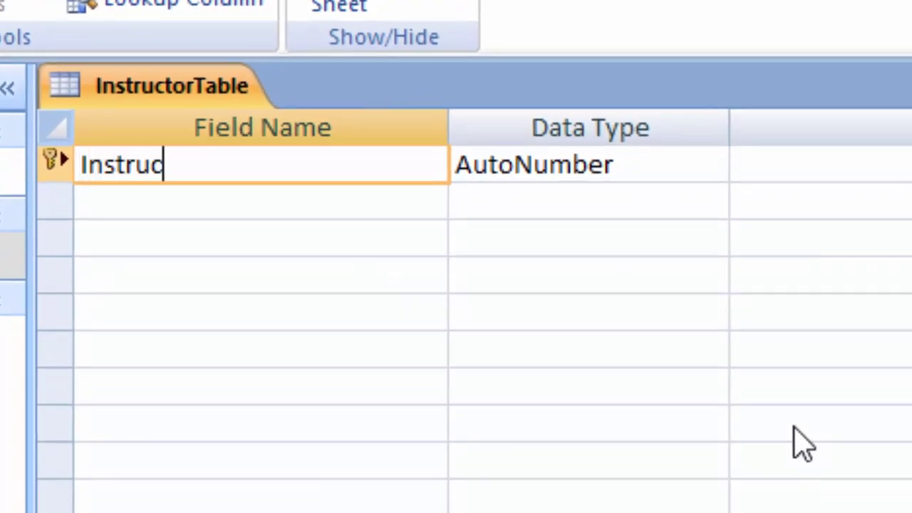
type("tor")
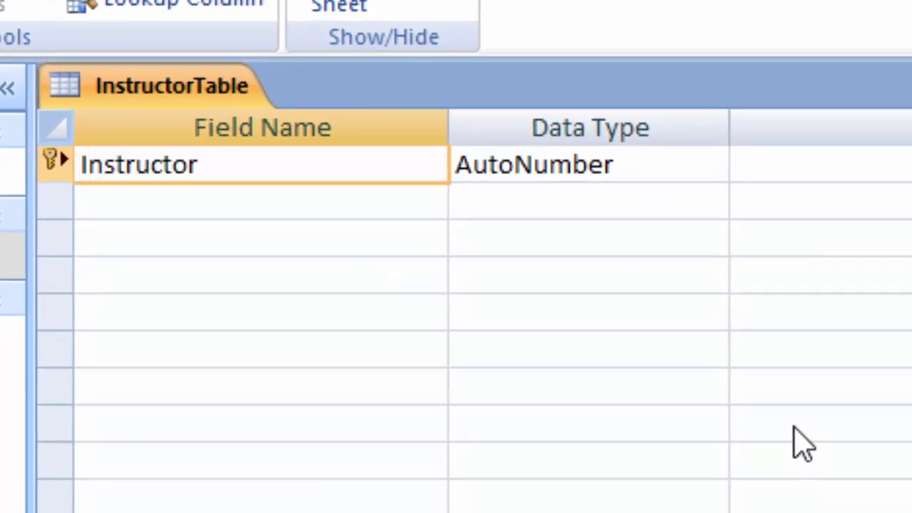
type("_id")
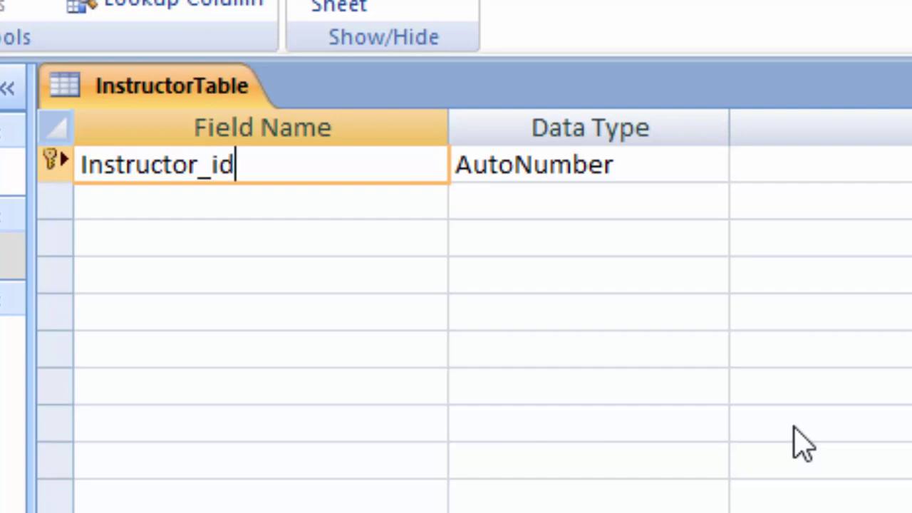
left_click(656, 166)
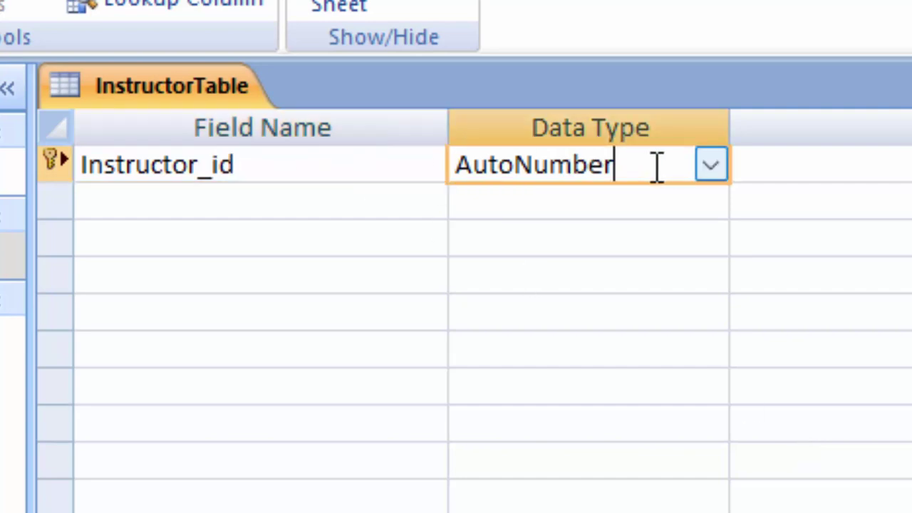
left_click(710, 166)
left_click(645, 203)
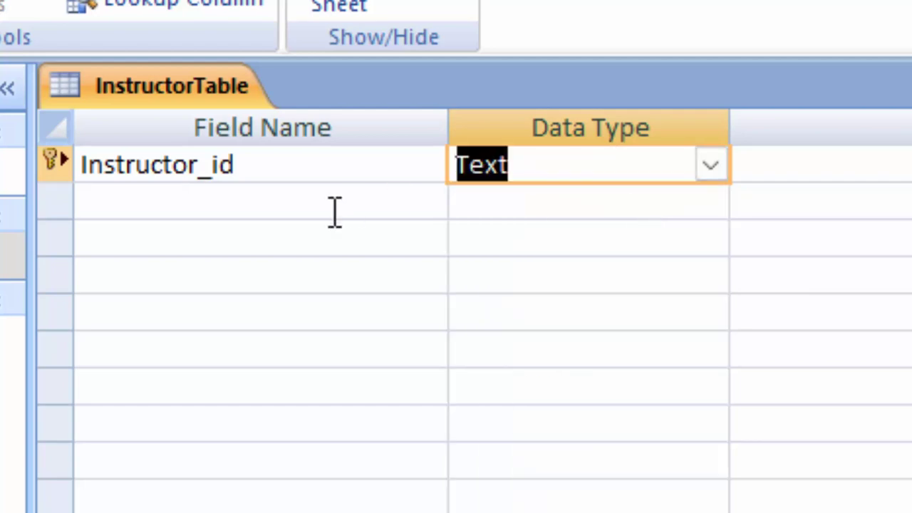
Step: Add Instructor_Name and Class fields as Text below it
left_click(262, 214)
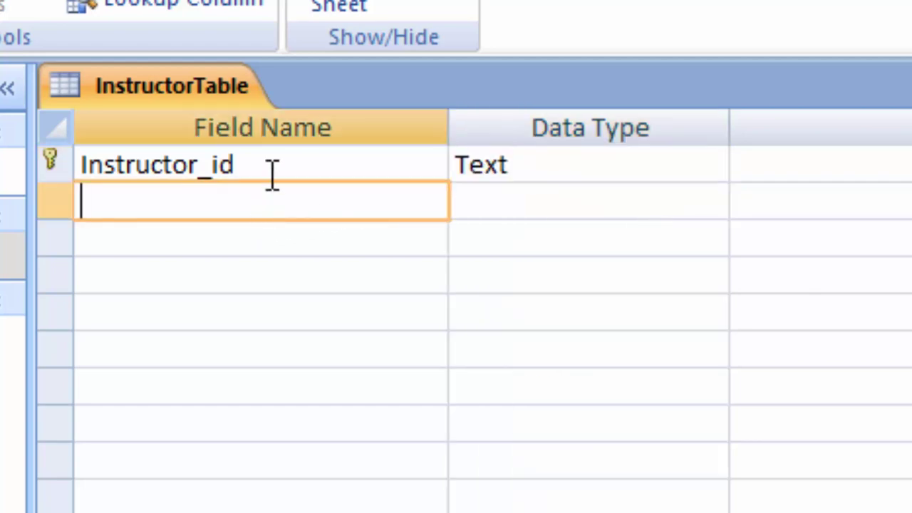
type("Instrc")
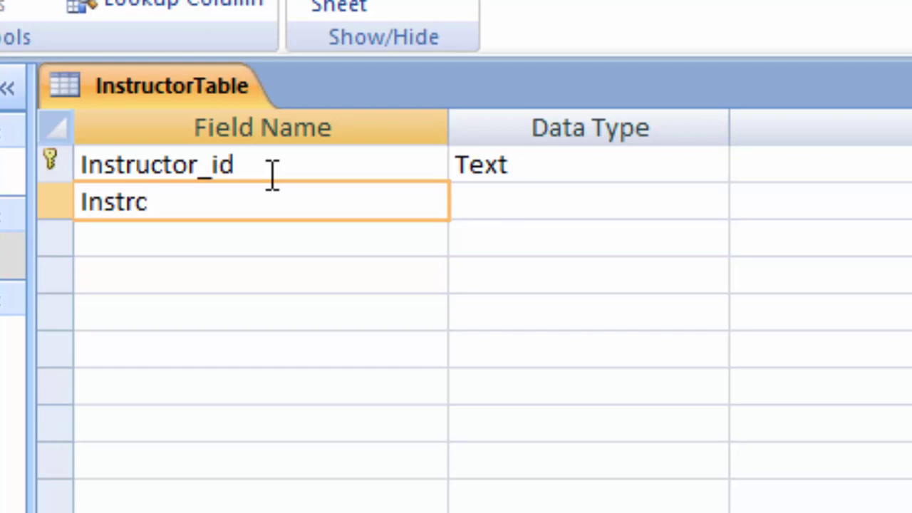
type("t")
key("BackSpace")
key("BackSpace")
type("i")
type("uct")
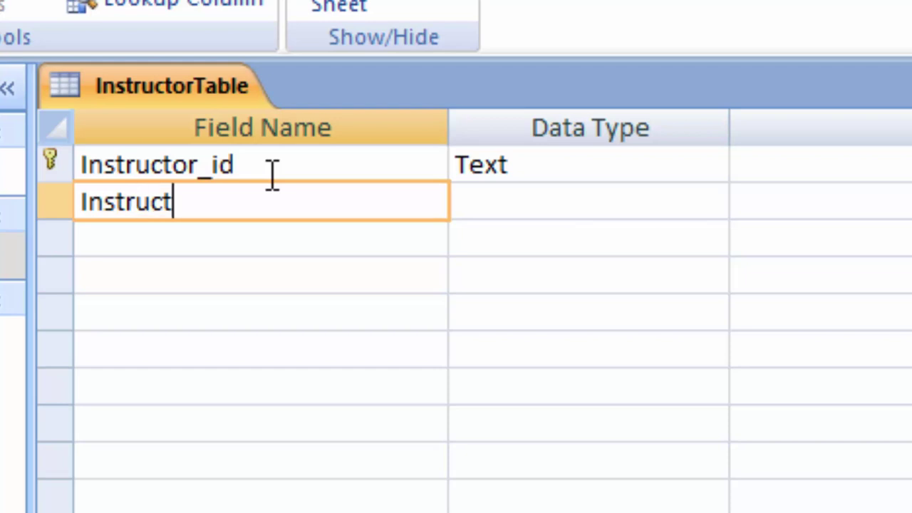
type("or_")
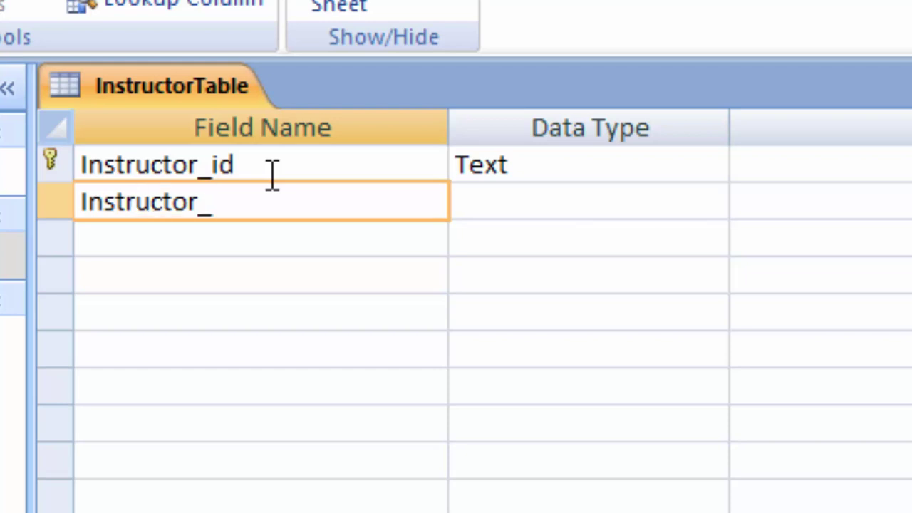
type("Name")
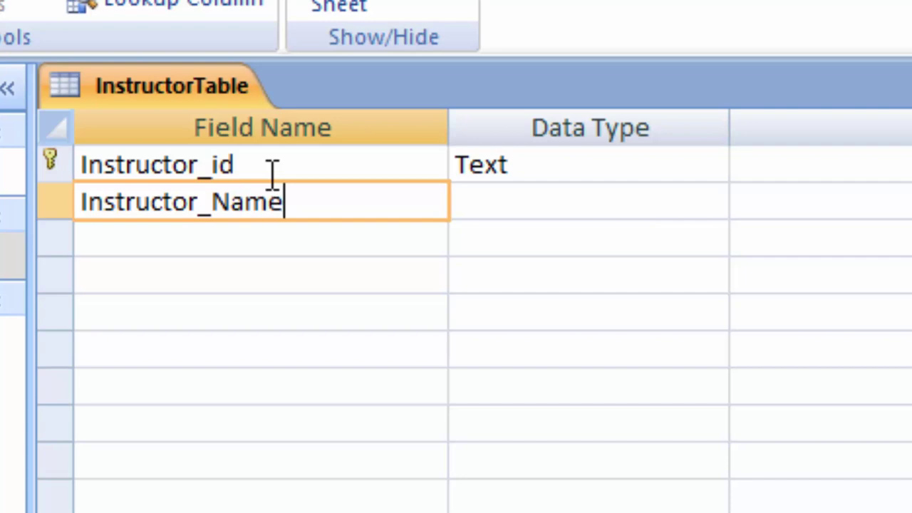
left_click(643, 204)
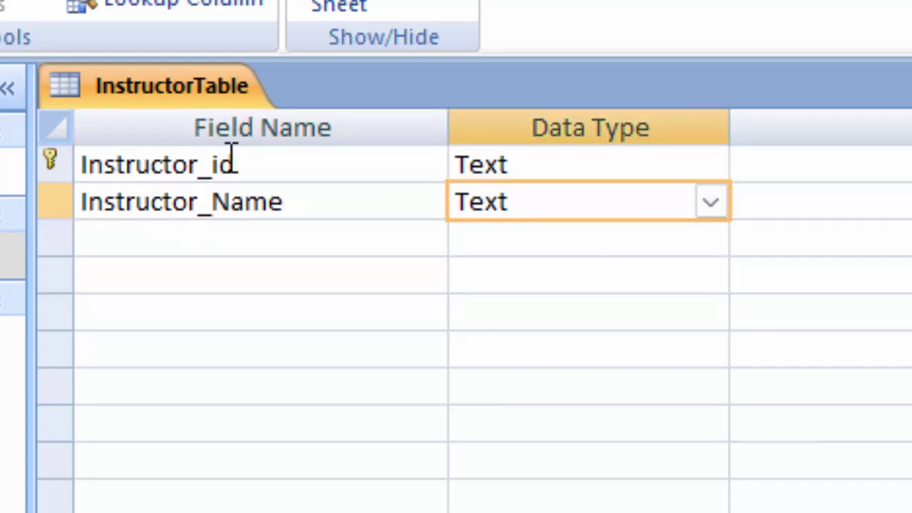
left_click(147, 233)
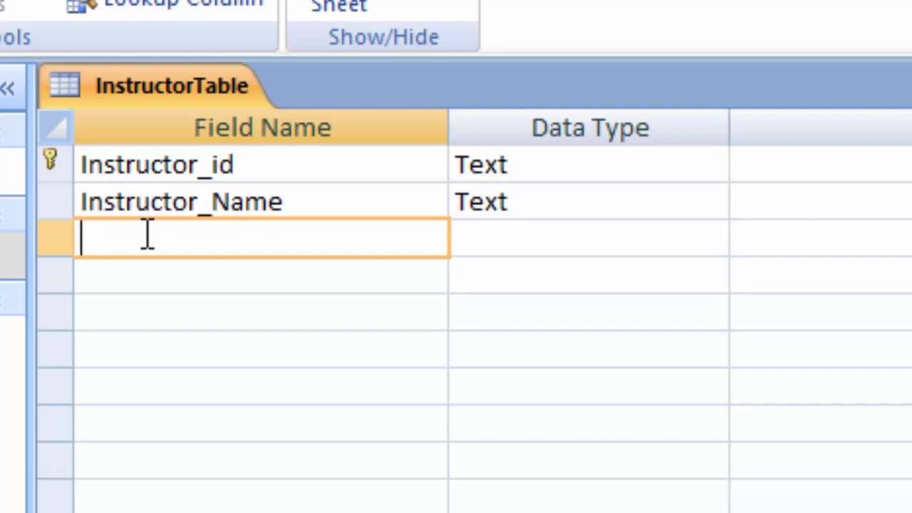
type("C")
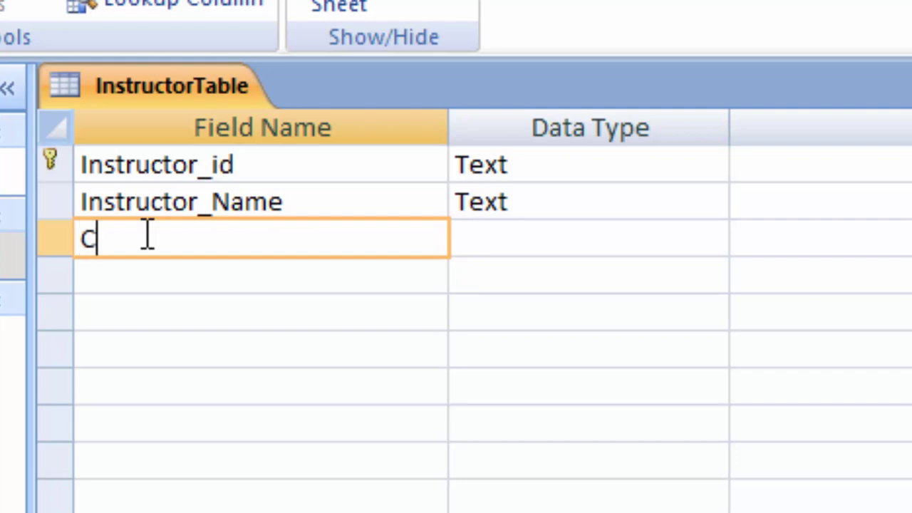
type("lass")
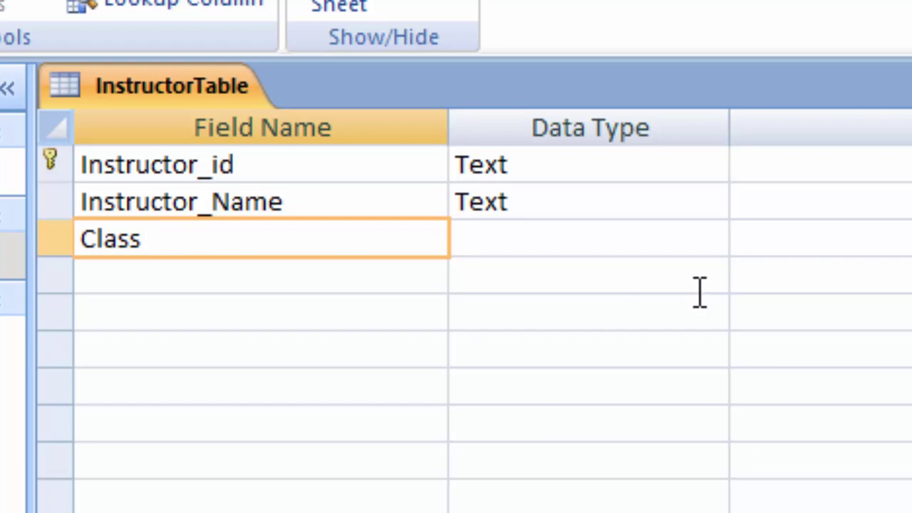
left_click(670, 241)
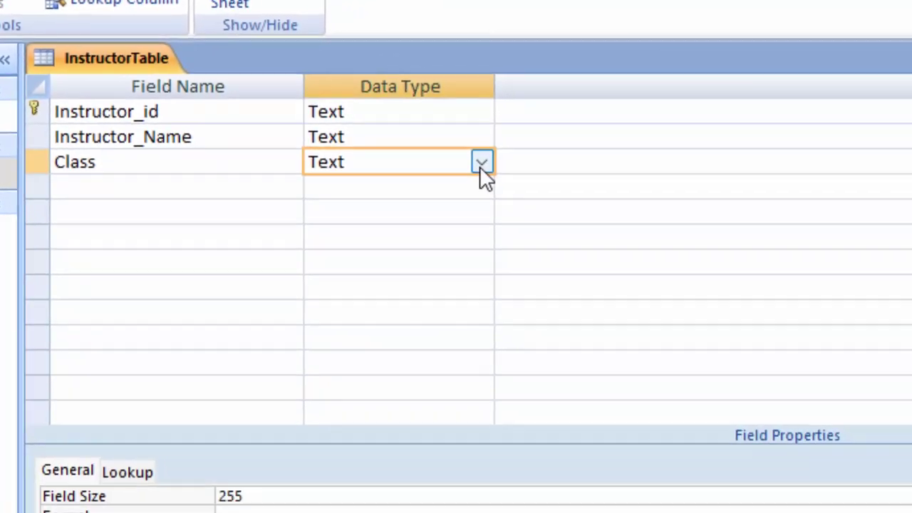
Step: Run the Lookup Wizard on Class, typing the values A, B and C
left_click(711, 240)
left_click(362, 388)
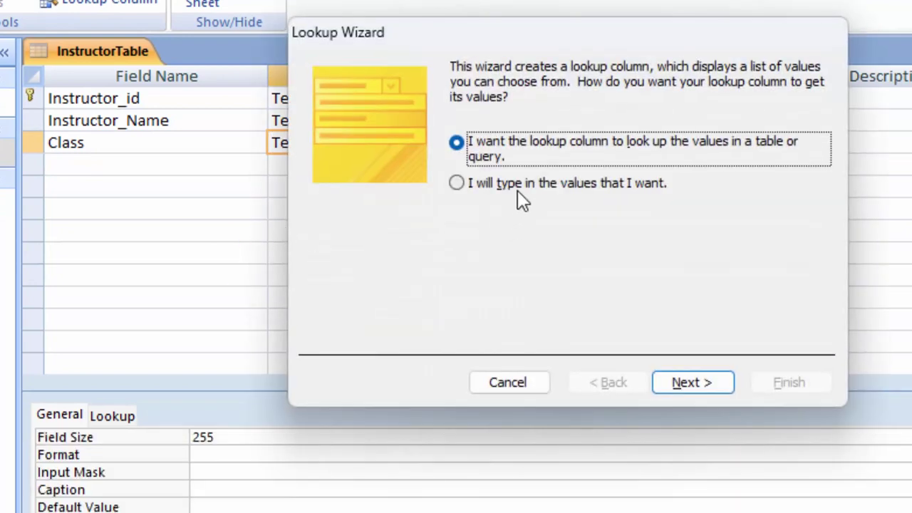
left_click(517, 186)
left_click(704, 383)
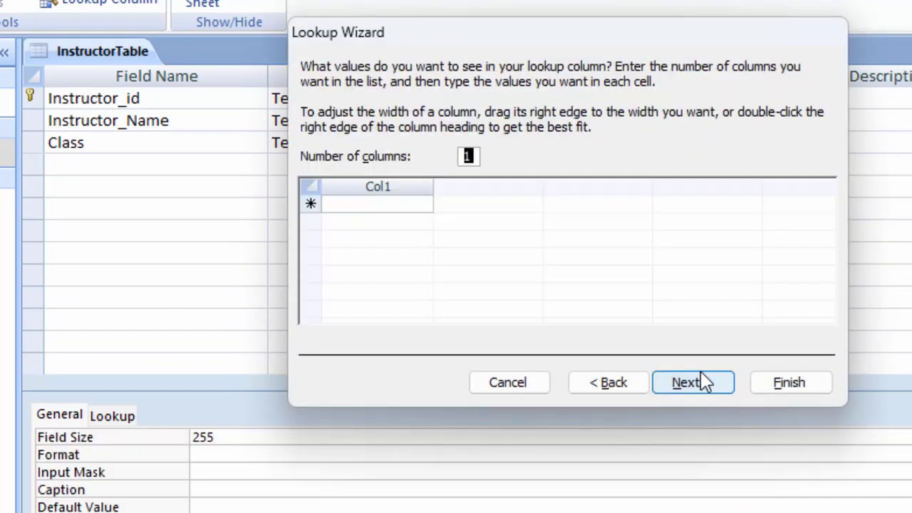
left_click(389, 203)
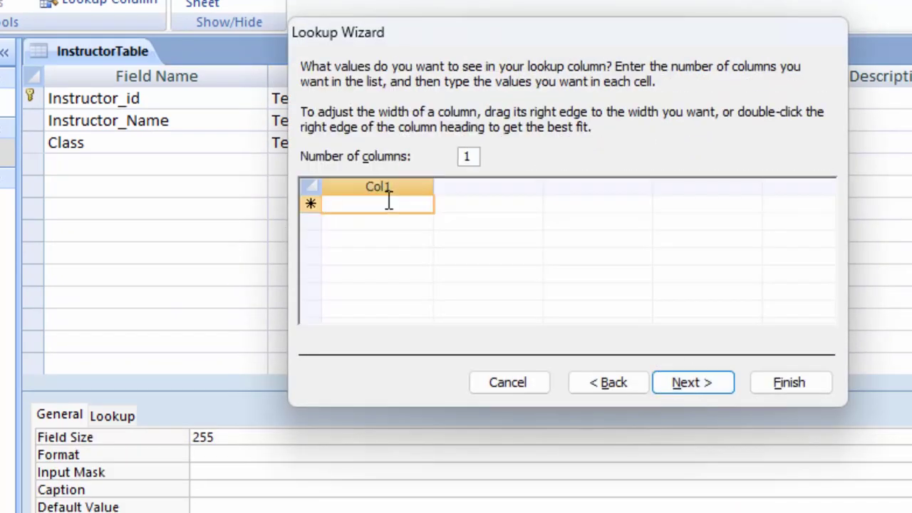
type("A")
key("Tab")
type("B")
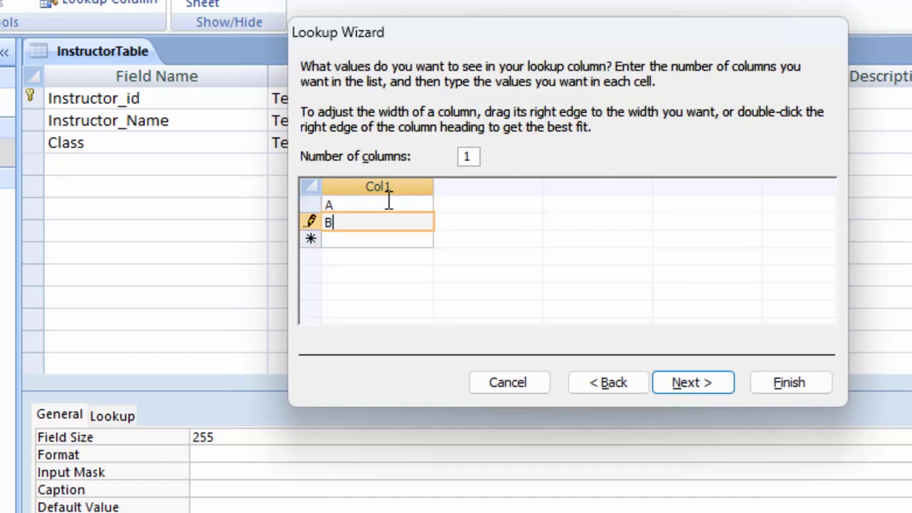
key("Tab")
type("C")
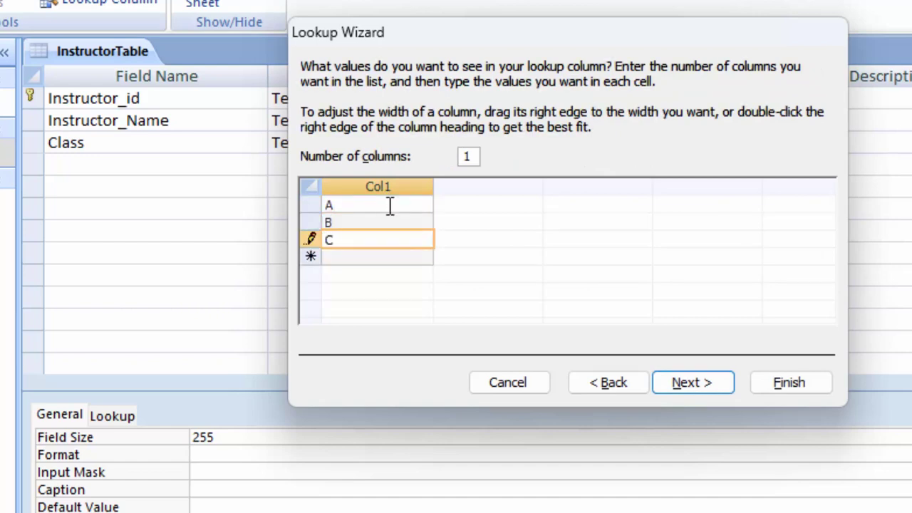
left_click(690, 385)
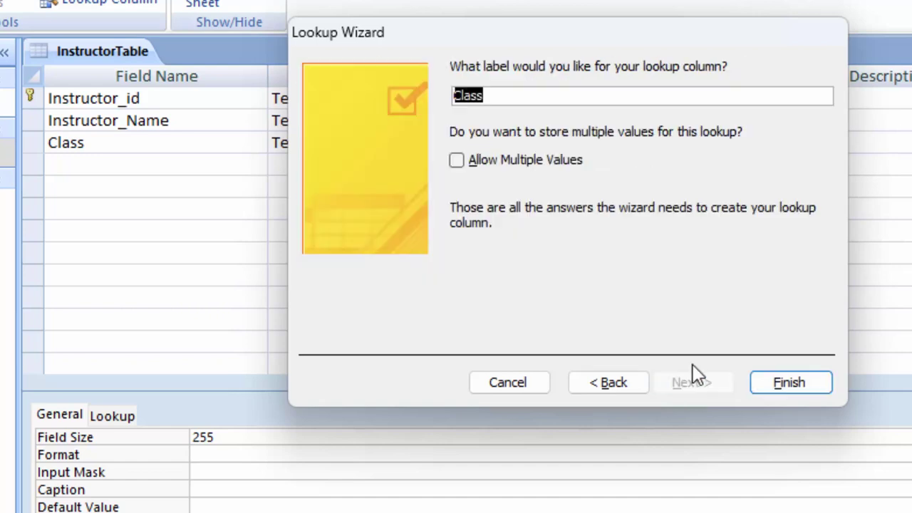
left_click(787, 385)
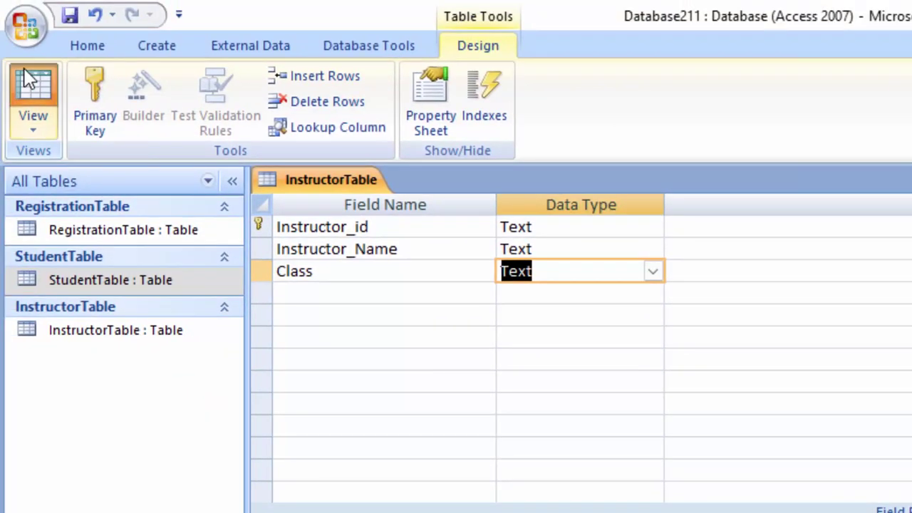
Step: Save InstructorTable and return to its Design View
left_click(29, 79)
left_click(749, 499)
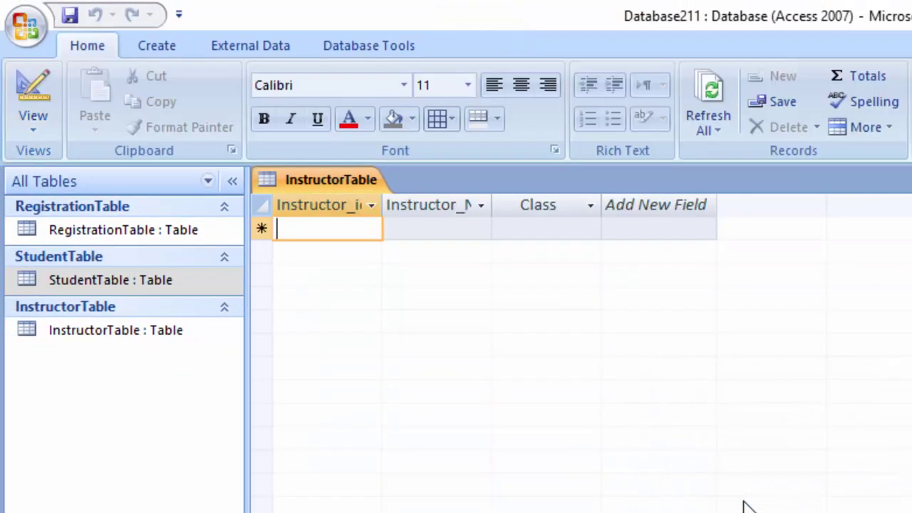
left_click(29, 127)
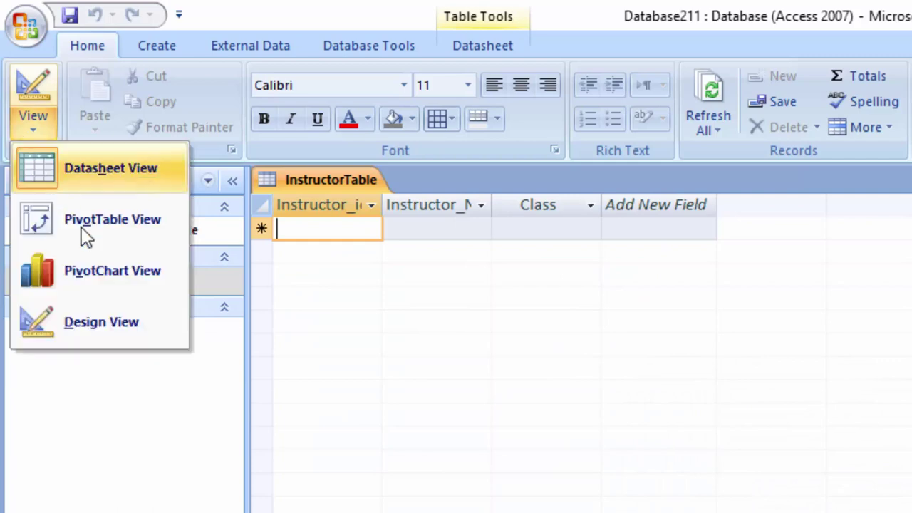
left_click(116, 316)
Step: Add a Student_id field below Class and open StudentTable's records
left_click(357, 296)
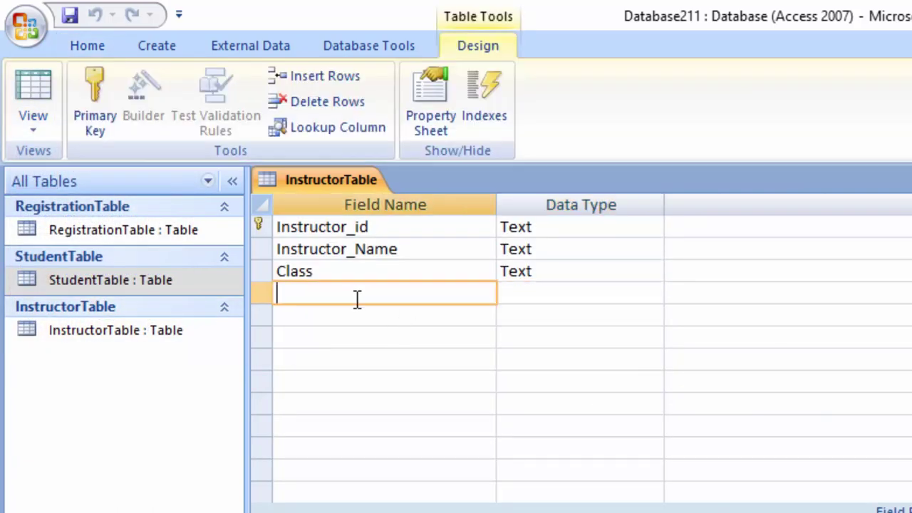
type("Stud")
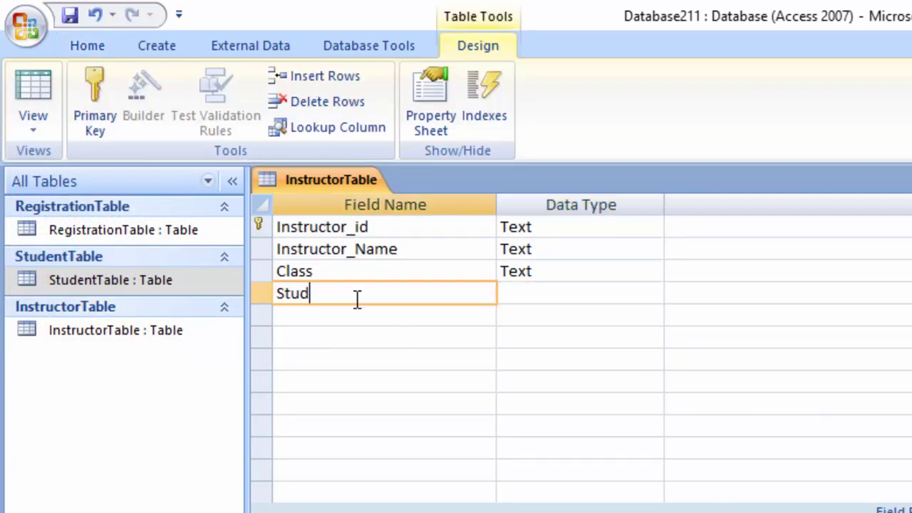
type("ent_id")
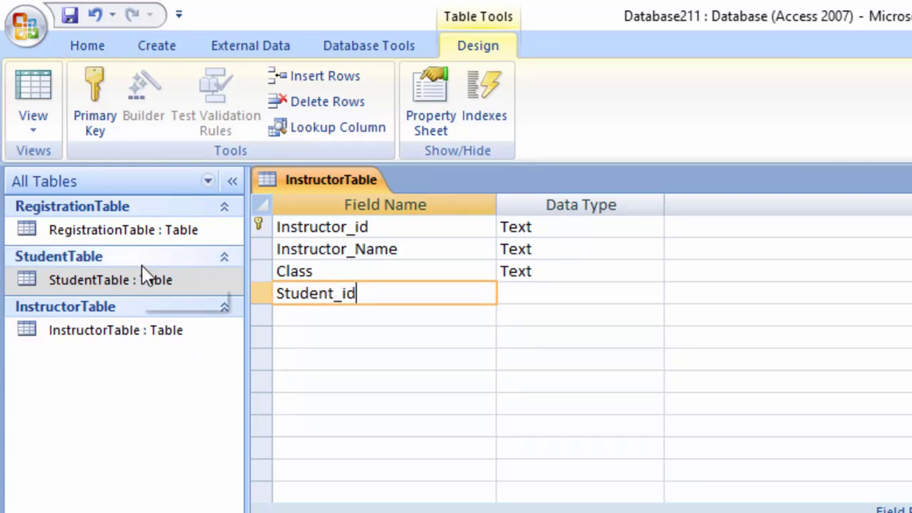
double_click(162, 280)
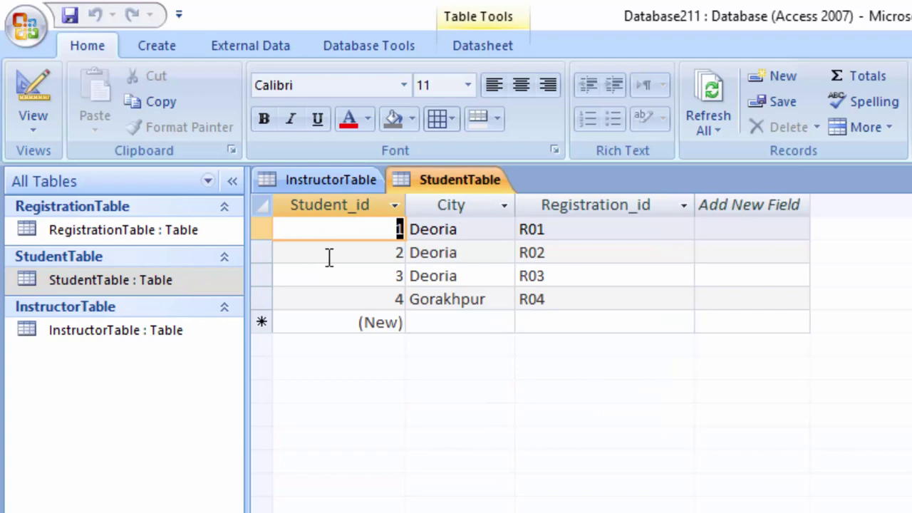
Step: Set InstructorTable's Student_id to Number, save, and switch to Datasheet View
left_click(104, 335)
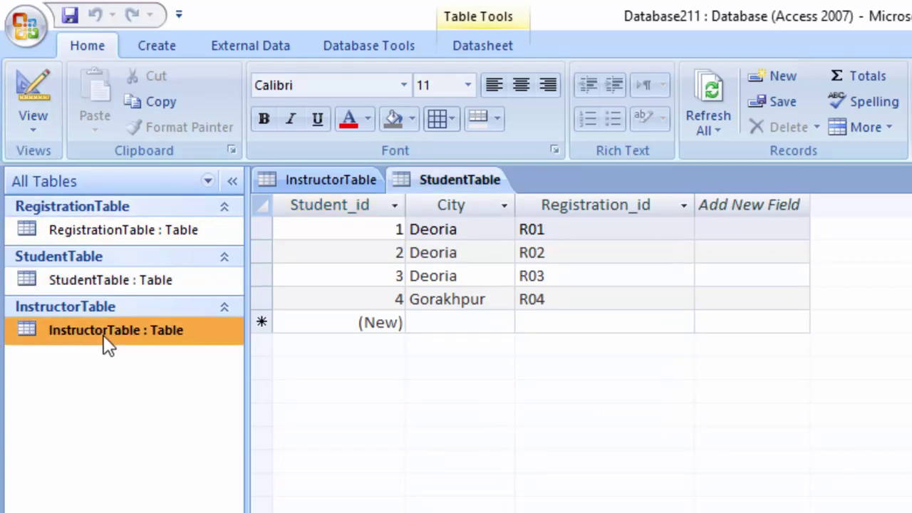
right_click(103, 335)
left_click(185, 379)
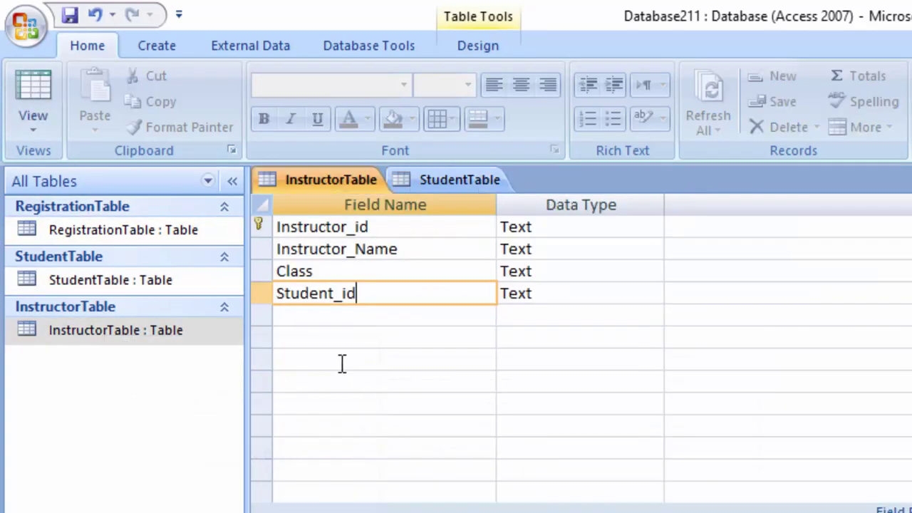
left_click(556, 297)
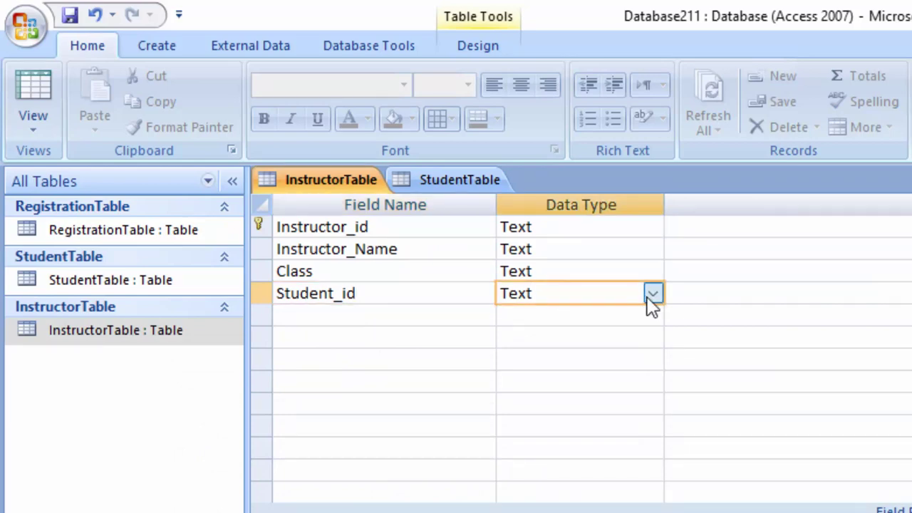
left_click(652, 305)
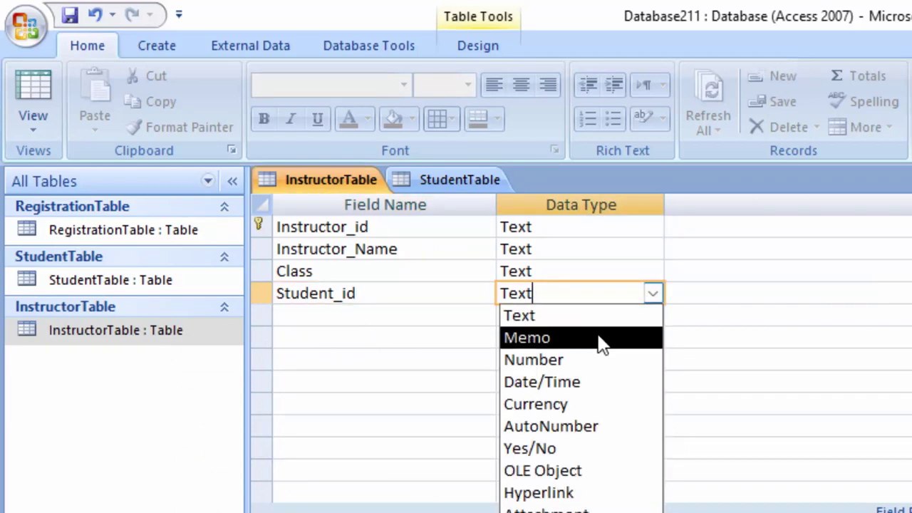
left_click(34, 93)
left_click(730, 501)
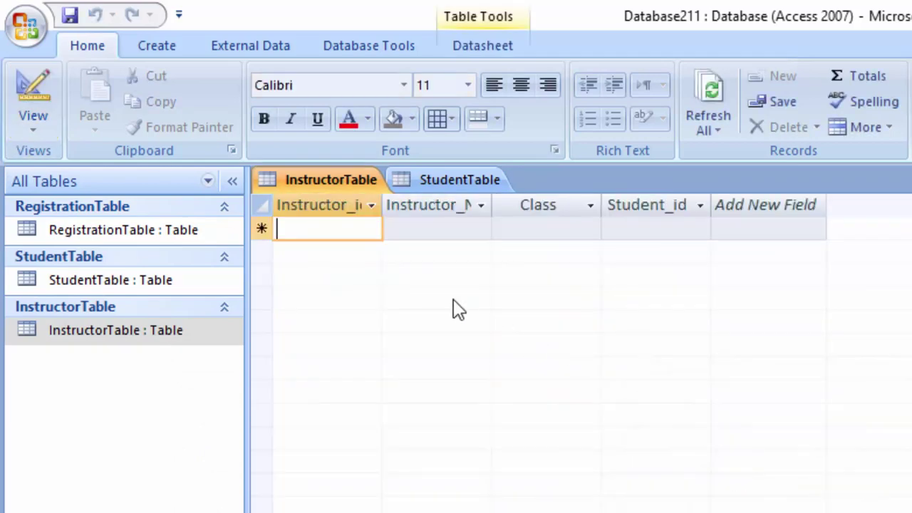
Step: Enter the first instructor: KK001, the instructor's name, class A, Student_id 1
left_click_drag(439, 251, 460, 251)
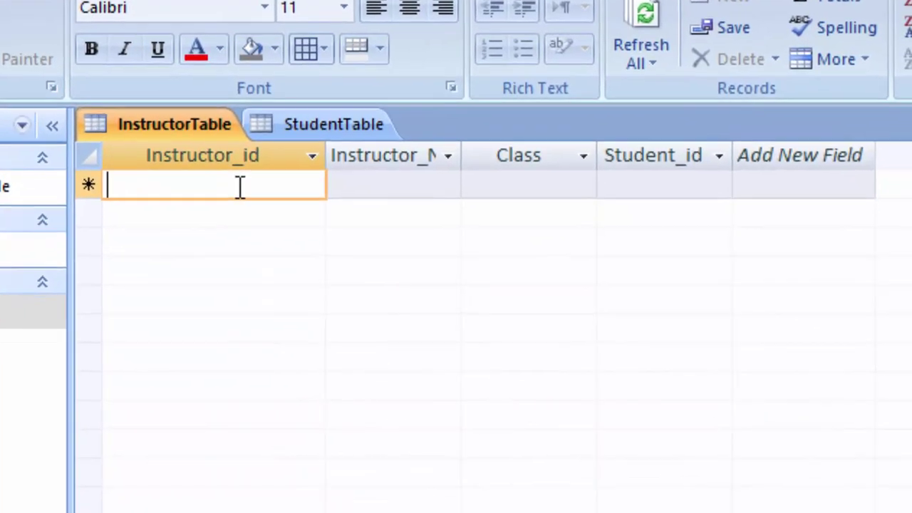
type("KK")
type("0")
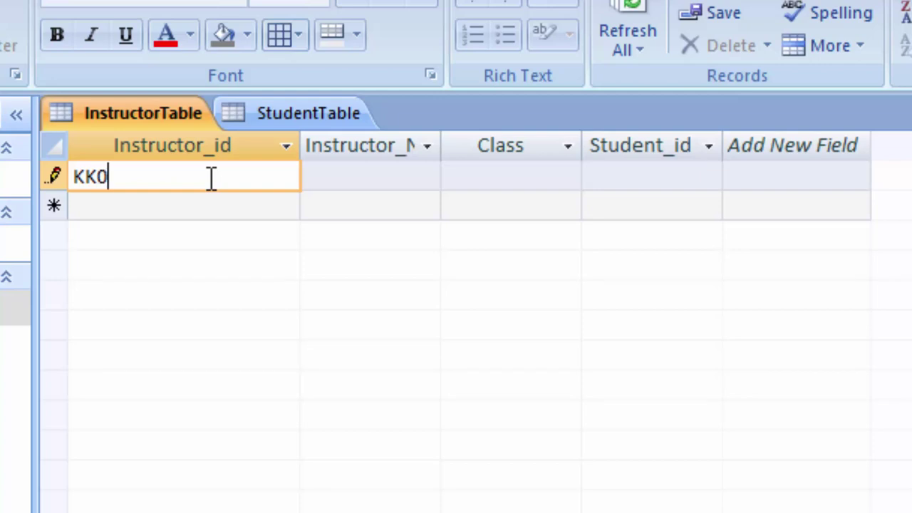
type("01")
key("Tab")
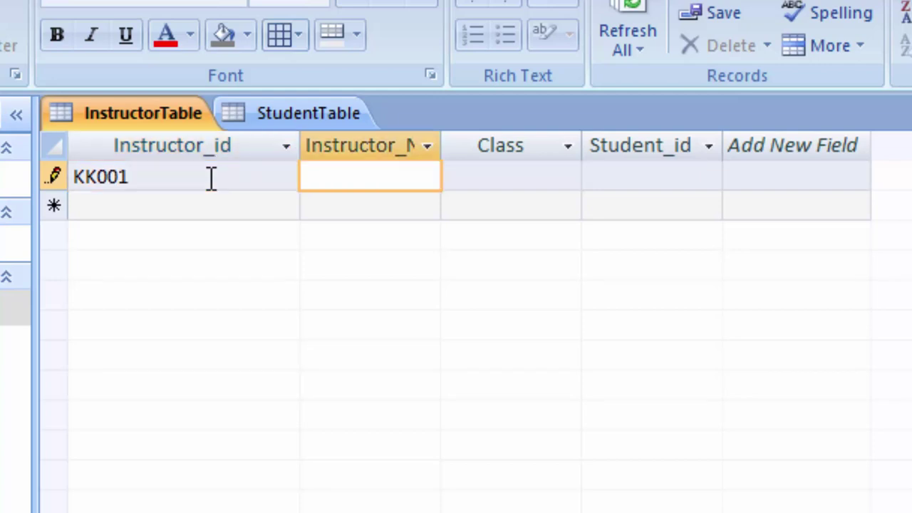
left_click(440, 145)
left_click_drag(486, 199, 544, 237)
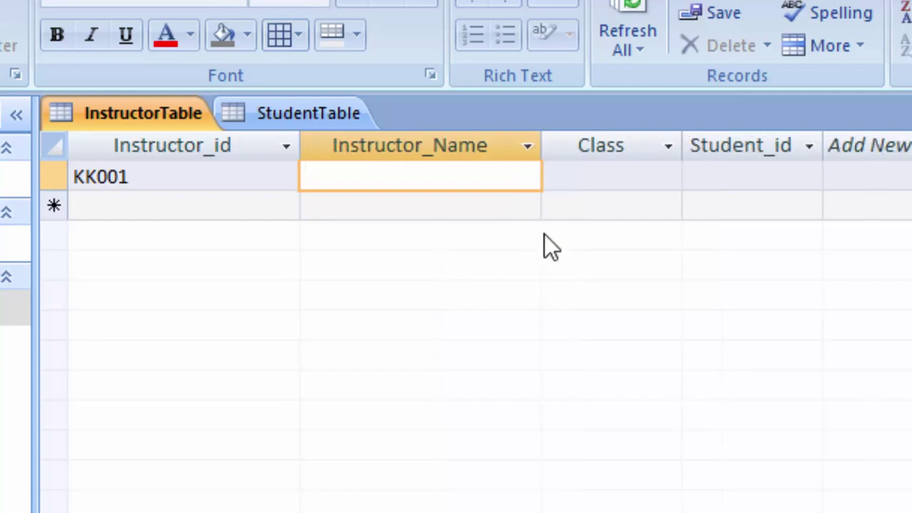
type("Ran")
key("BackSpace")
key("BackSpace")
key("BackSpace")
type("Ram")
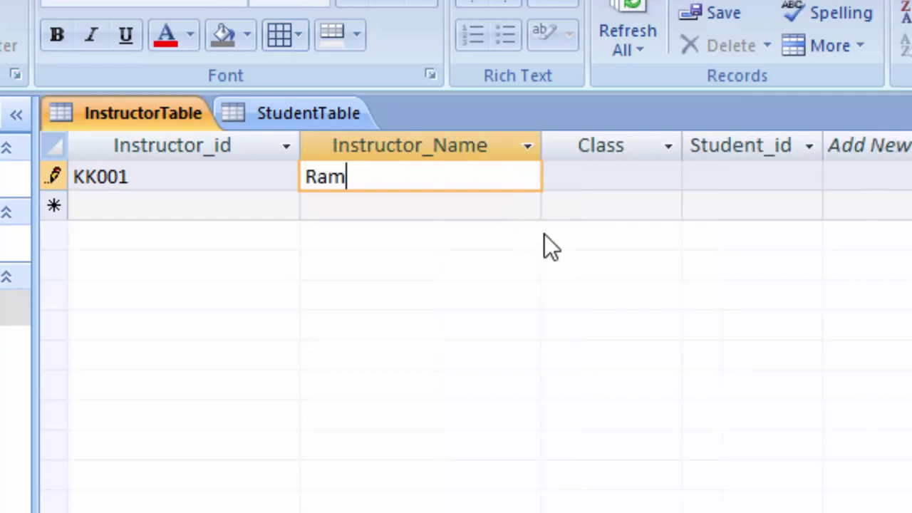
type(" Prasa")
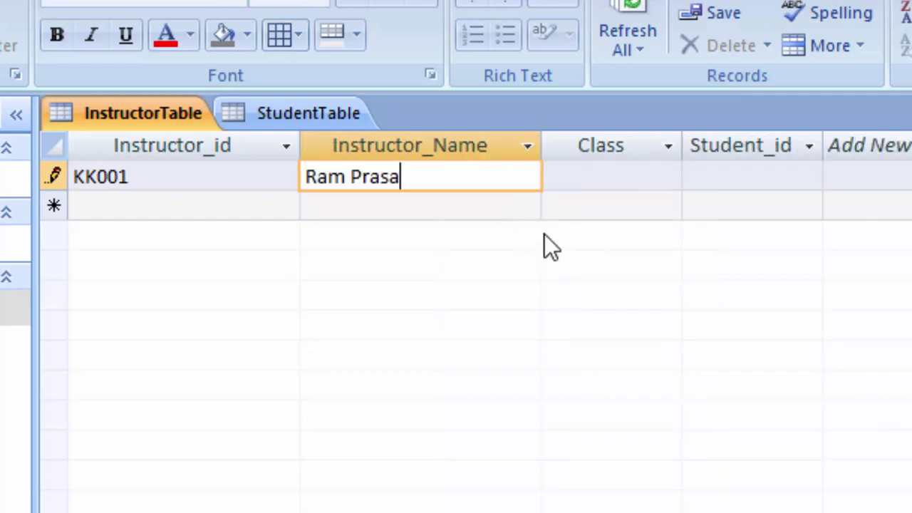
type("d")
left_click(593, 175)
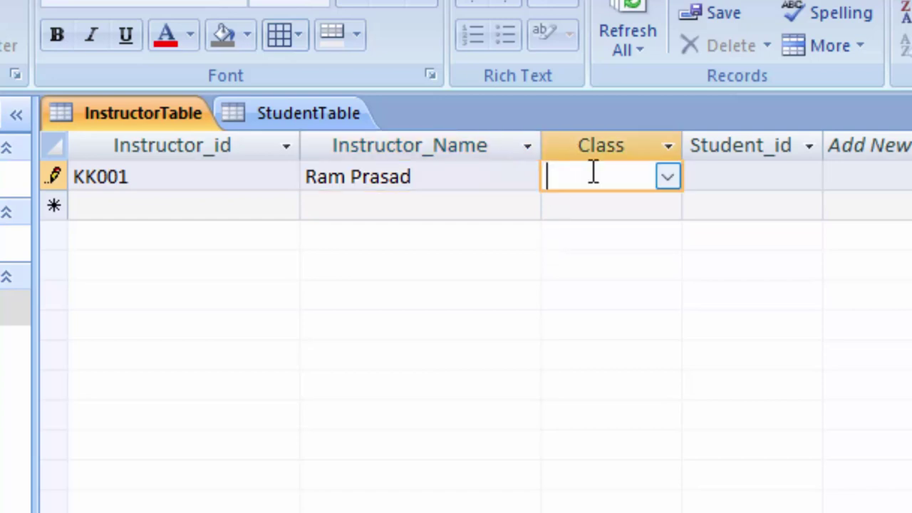
left_click(665, 178)
left_click(638, 201)
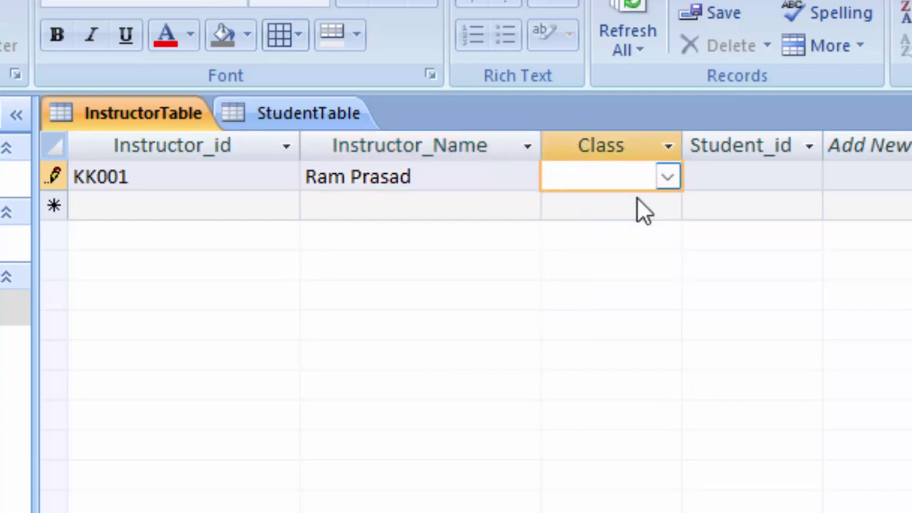
type("A")
left_click(737, 177)
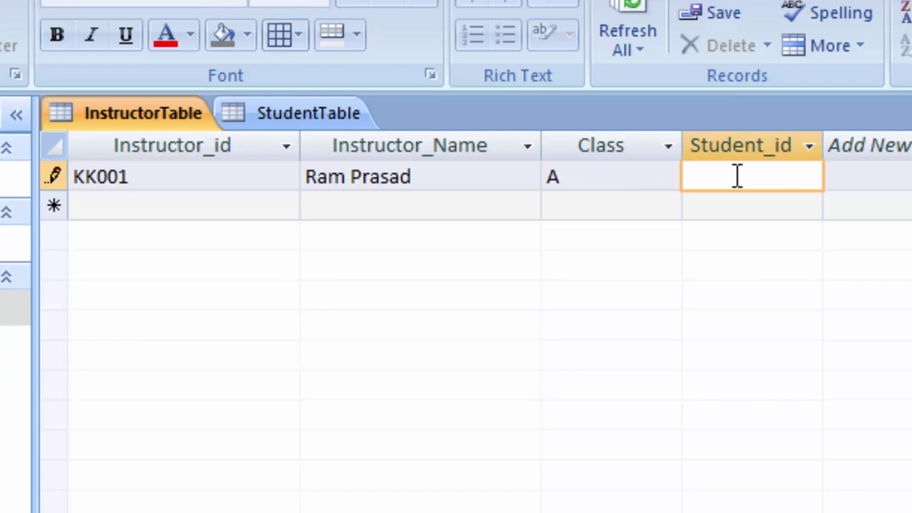
type("1")
key("Return")
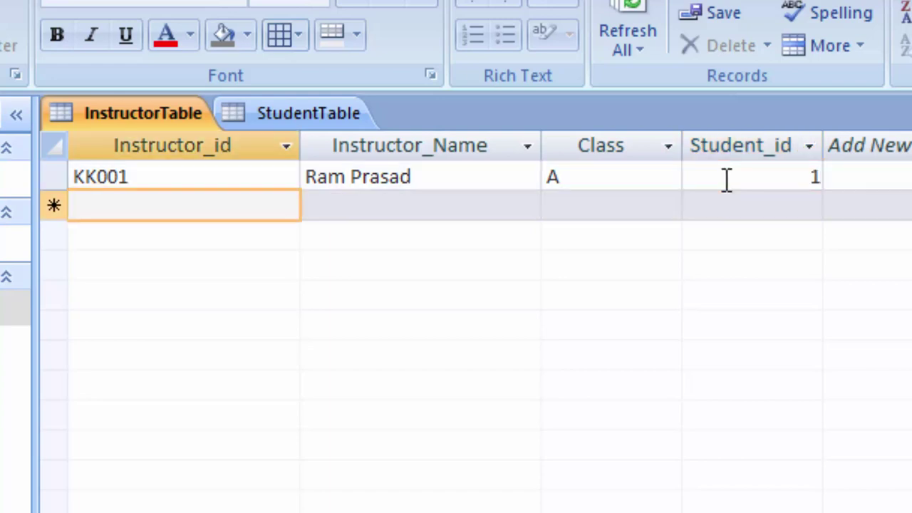
Step: Add instructor KK002 with the full name, class A and Student_id 2
type("KK")
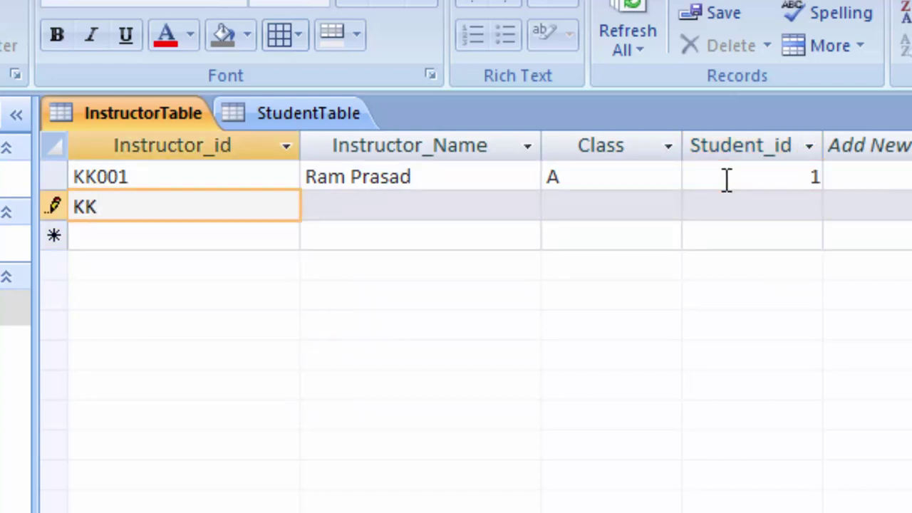
type("002")
key("Tab")
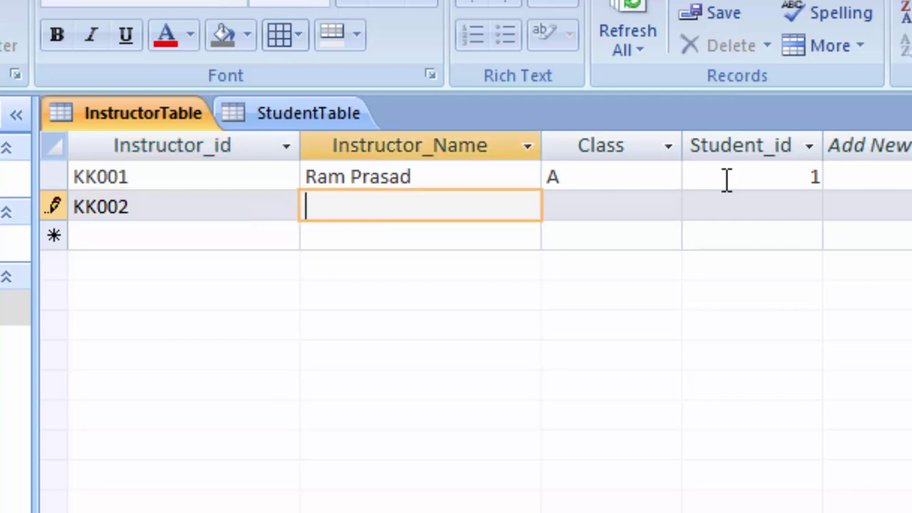
type("Gaurav")
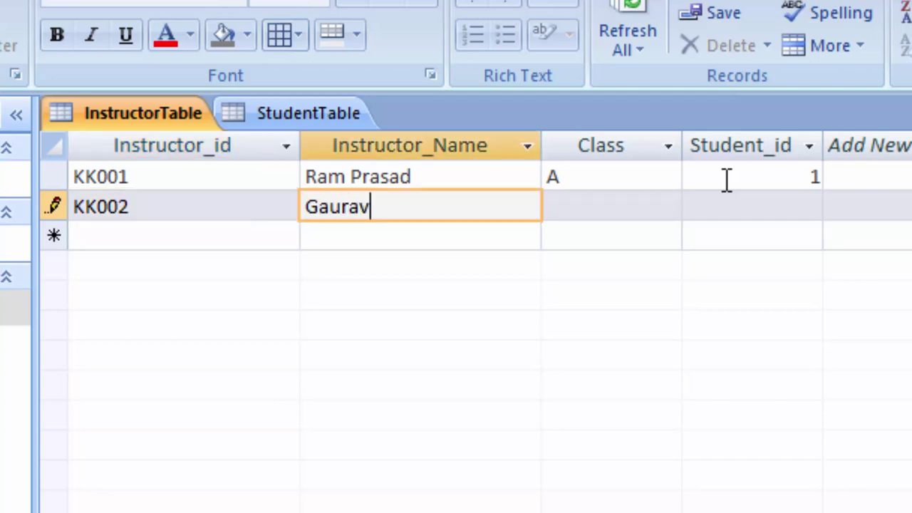
key("Tab")
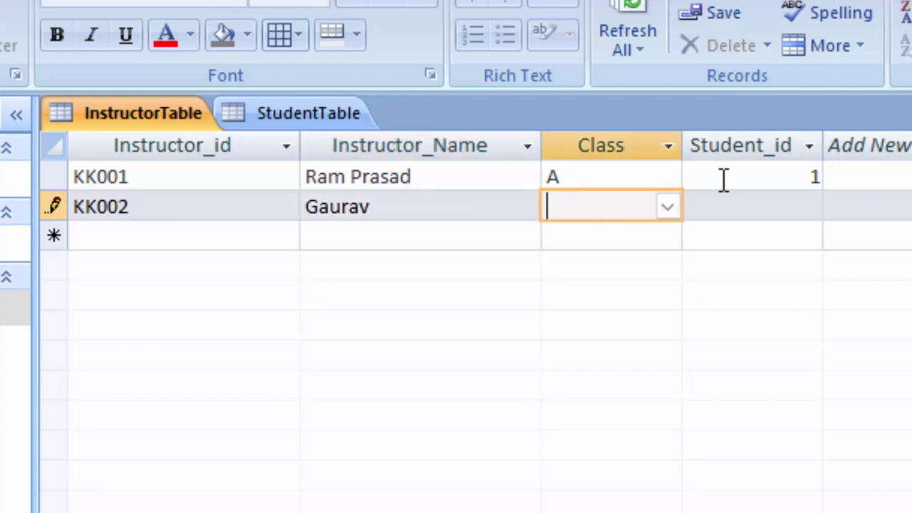
left_click(381, 206)
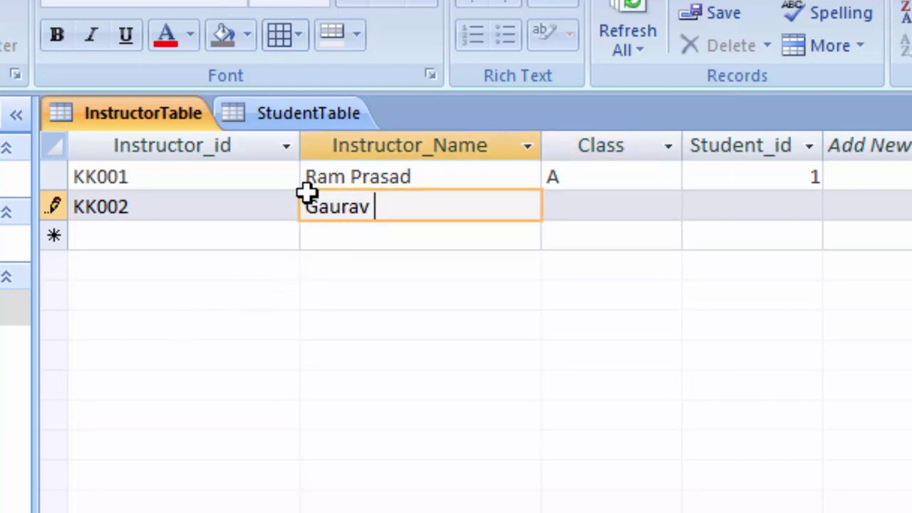
type("Tiwari")
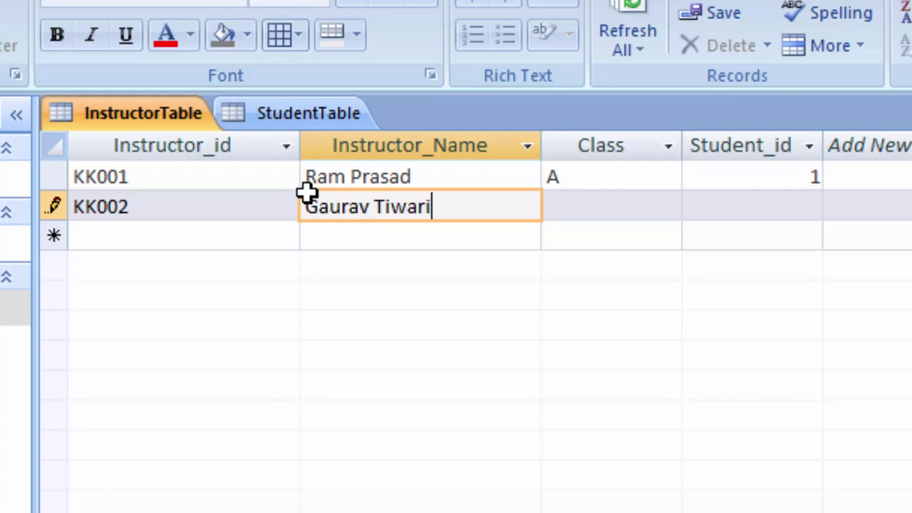
key("Tab")
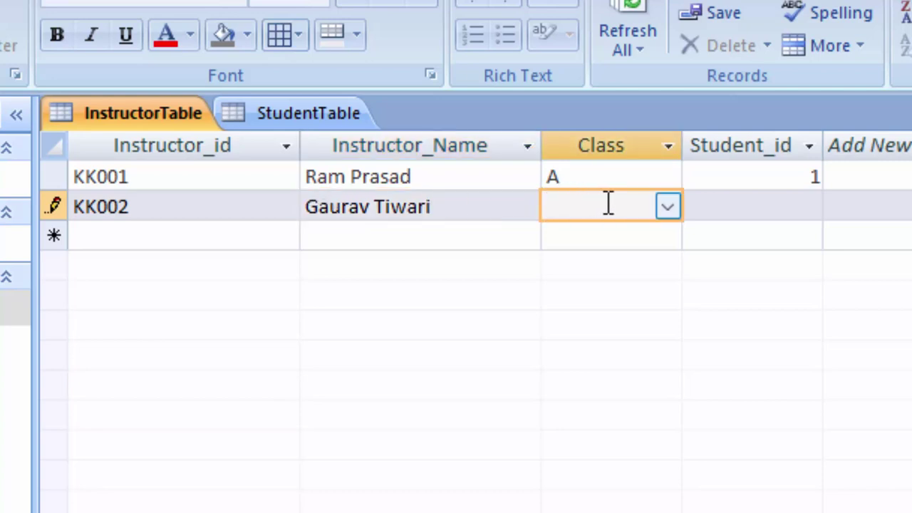
left_click(670, 208)
left_click(644, 244)
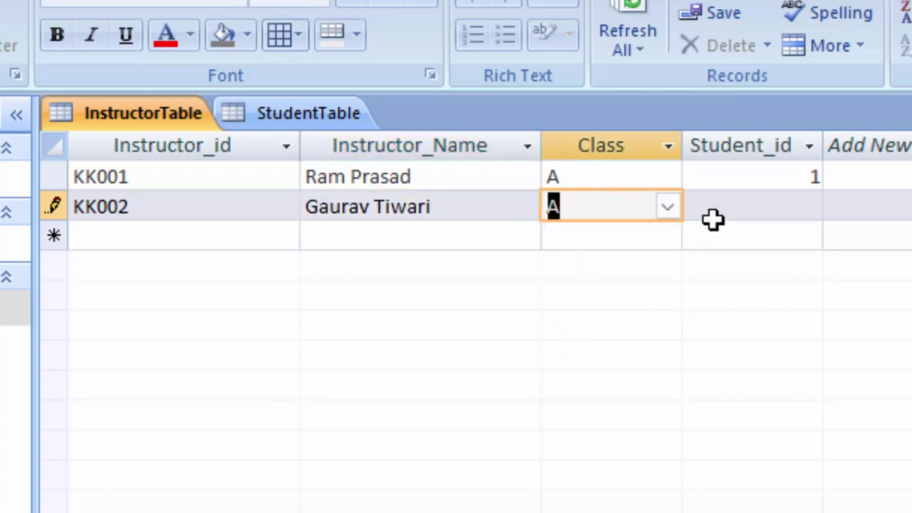
left_click(767, 208)
type("2")
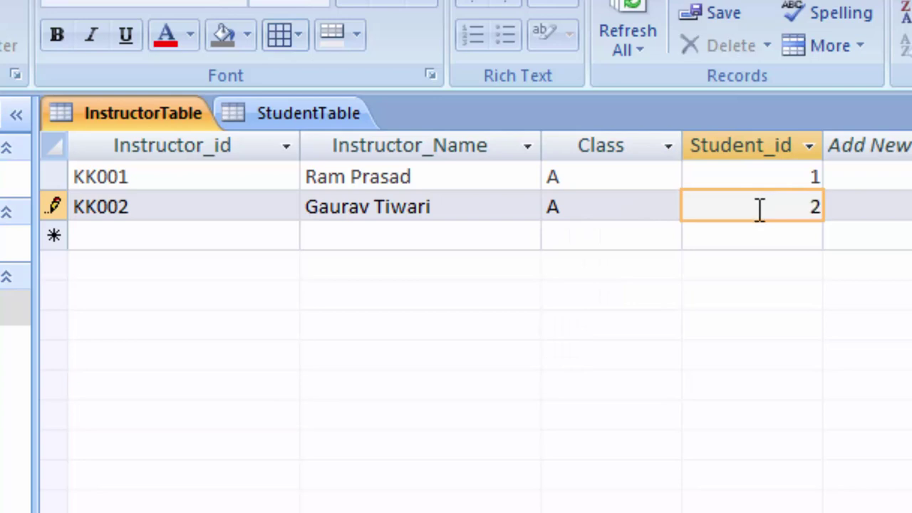
left_click(186, 238)
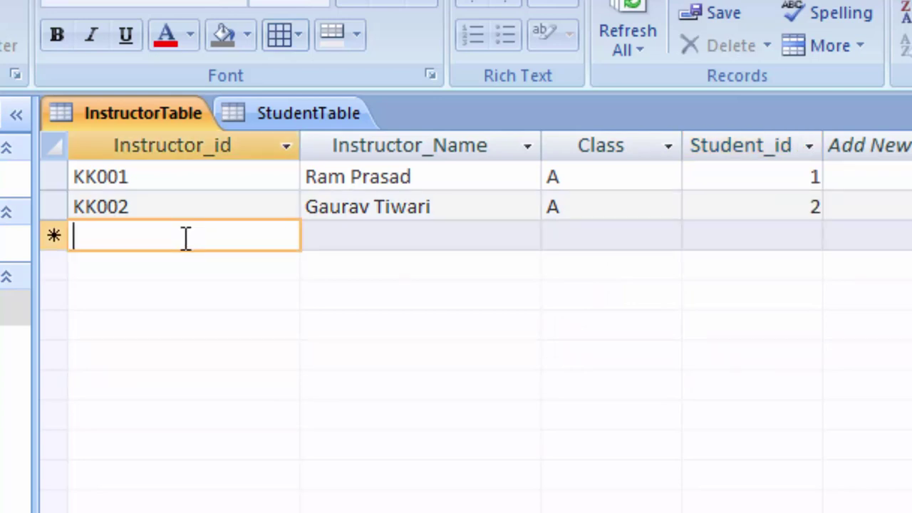
Step: Add instructor KK003 with the name, class C and Student_id 3
type("KK")
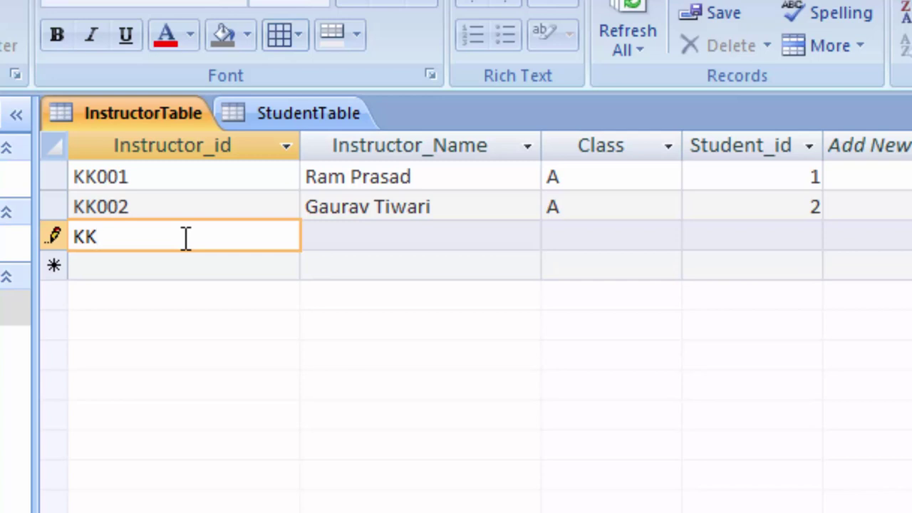
type("003")
key("Tab")
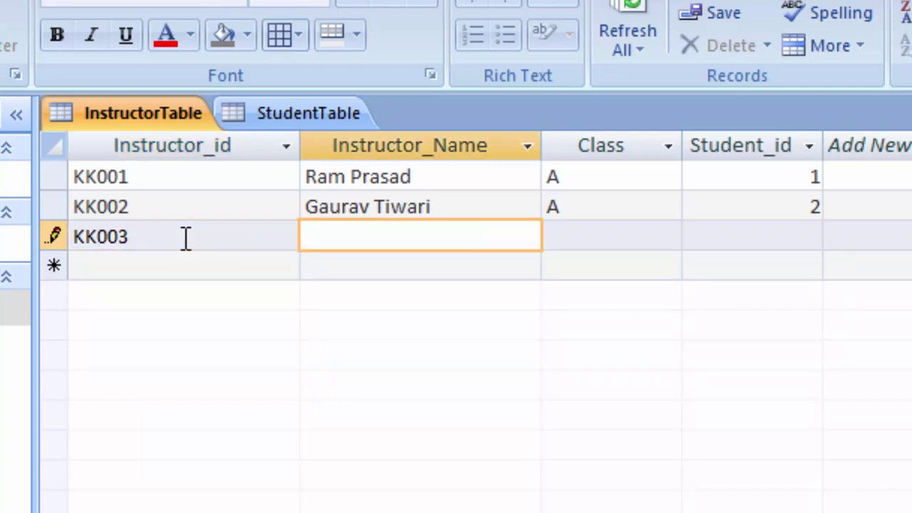
type("Hee")
type("na Khana")
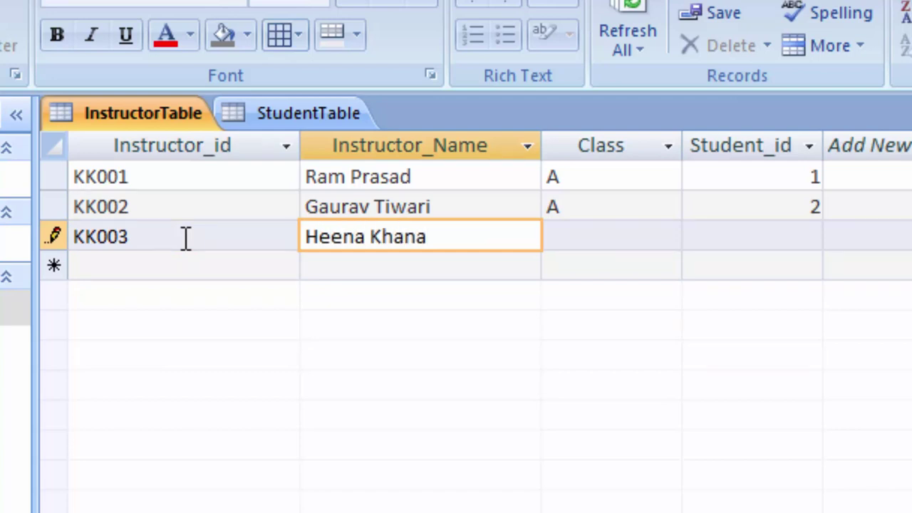
key("BackSpace")
left_click(570, 238)
left_click(657, 241)
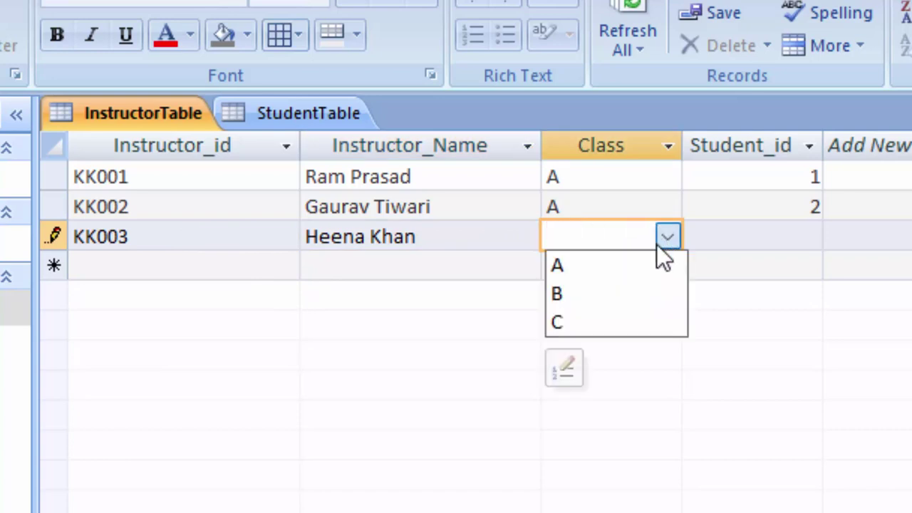
left_click(611, 321)
left_click(789, 238)
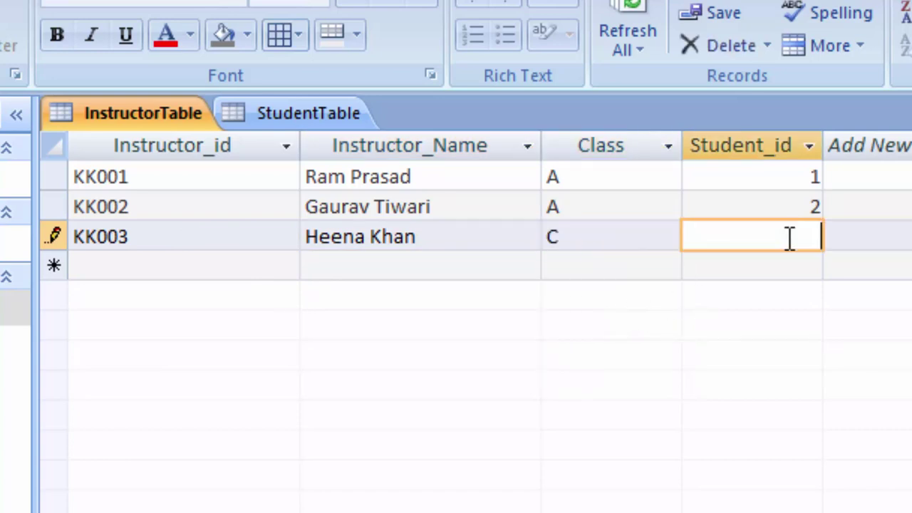
type("3")
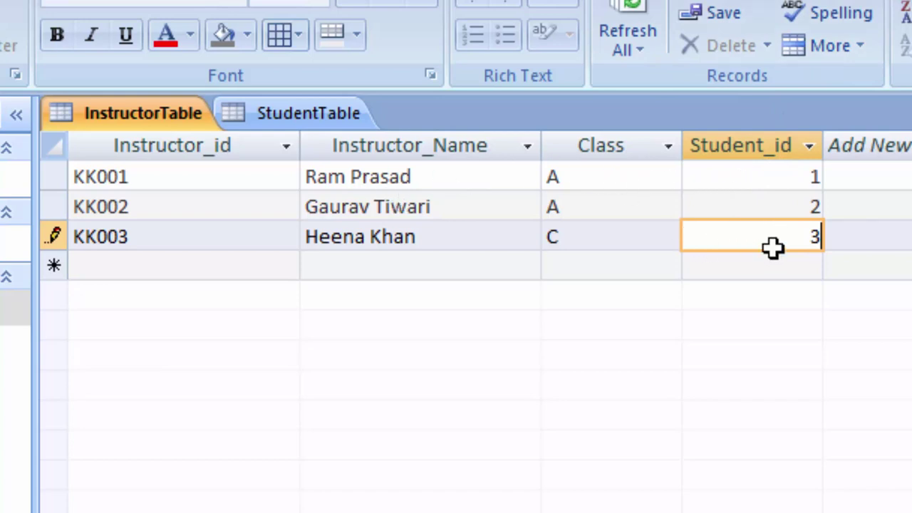
left_click(777, 178)
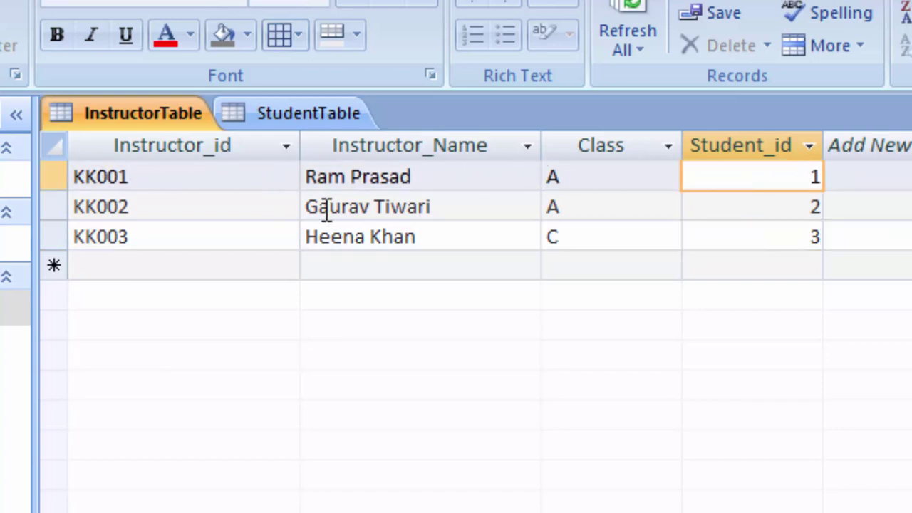
Step: Select the full names of the second and third instructors
left_click(456, 214)
left_click_drag(452, 206, 291, 192)
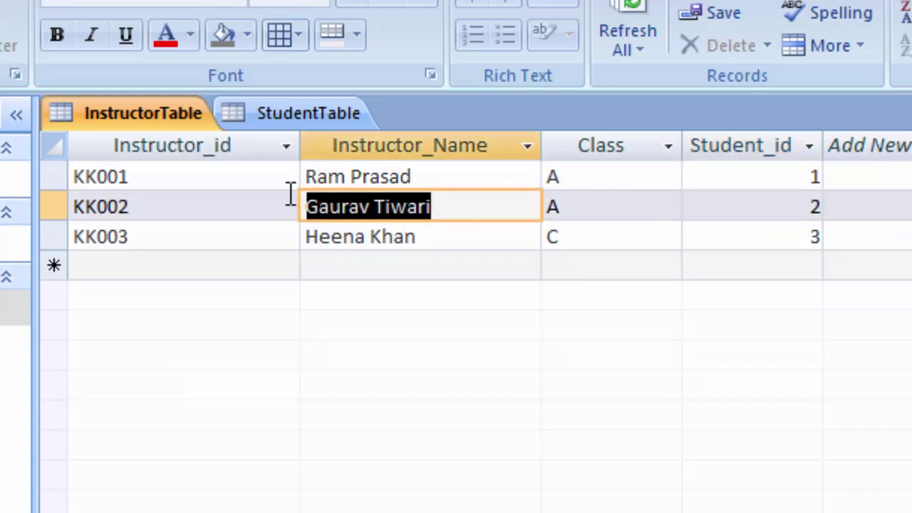
left_click(431, 236)
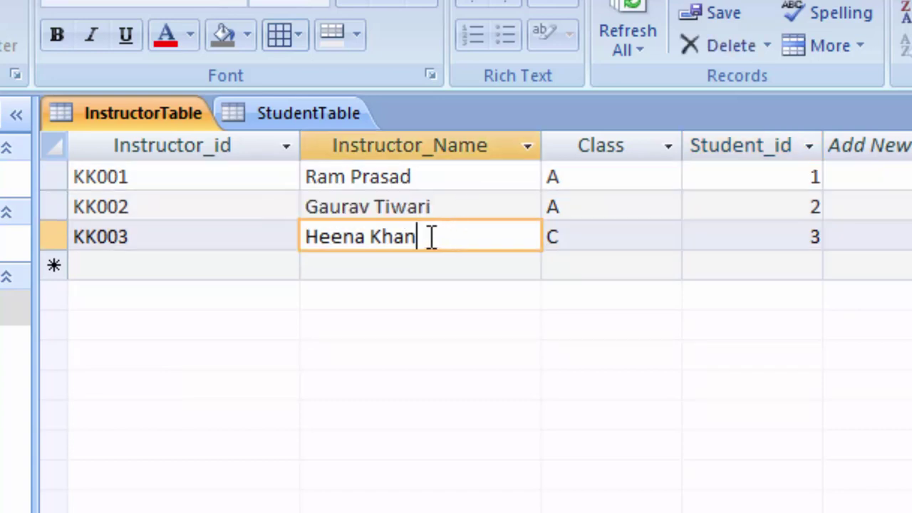
left_click_drag(431, 236, 281, 238)
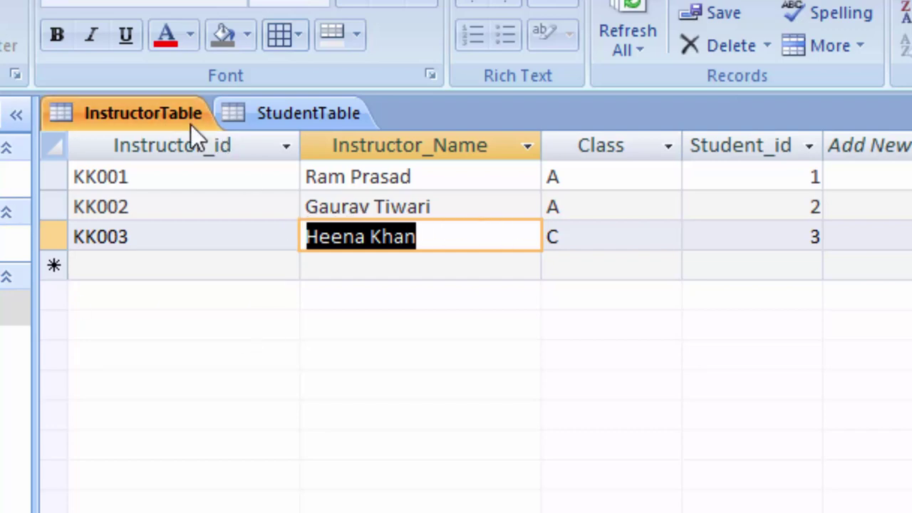
Step: Close InstructorTable and StudentTable, answering the layout save prompt
right_click(155, 107)
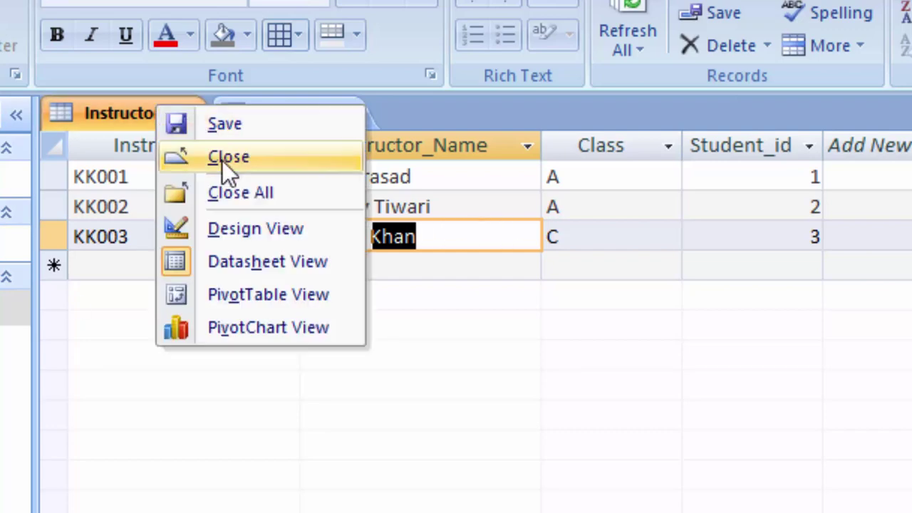
left_click(222, 161)
left_click(541, 405)
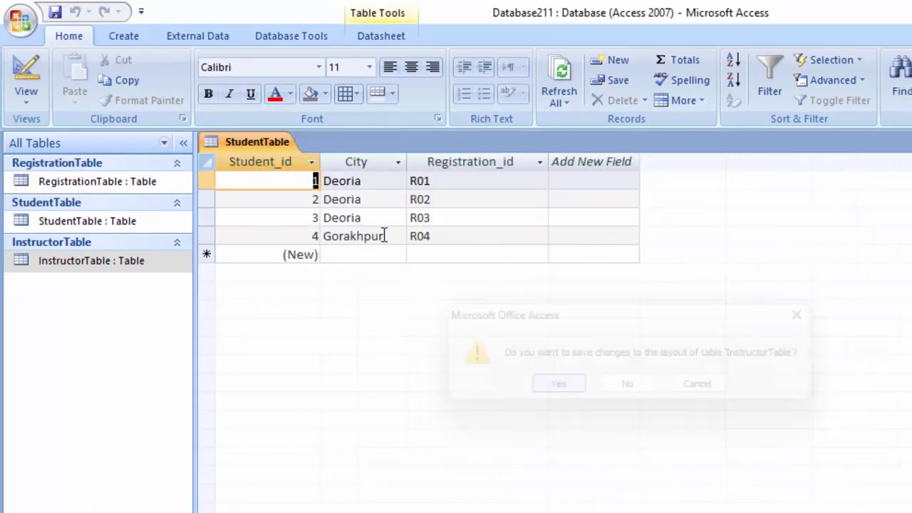
right_click(258, 147)
left_click(293, 178)
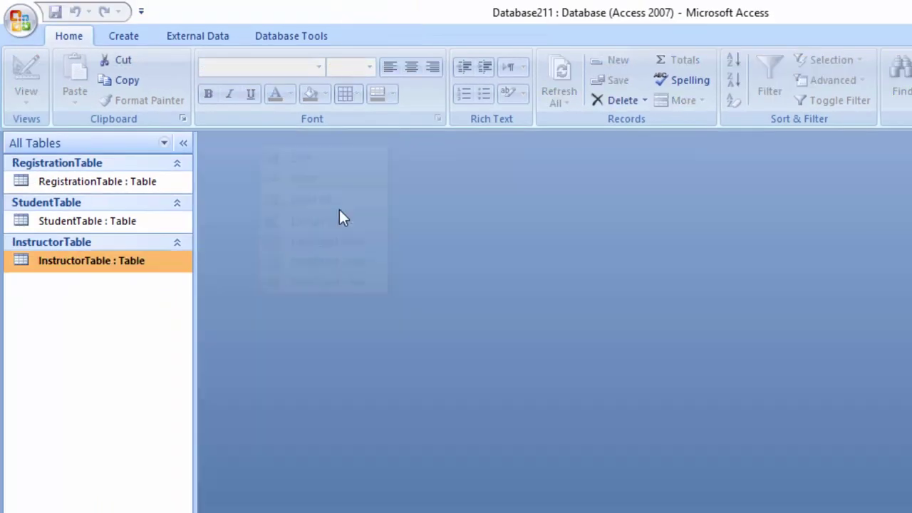
left_click(114, 40)
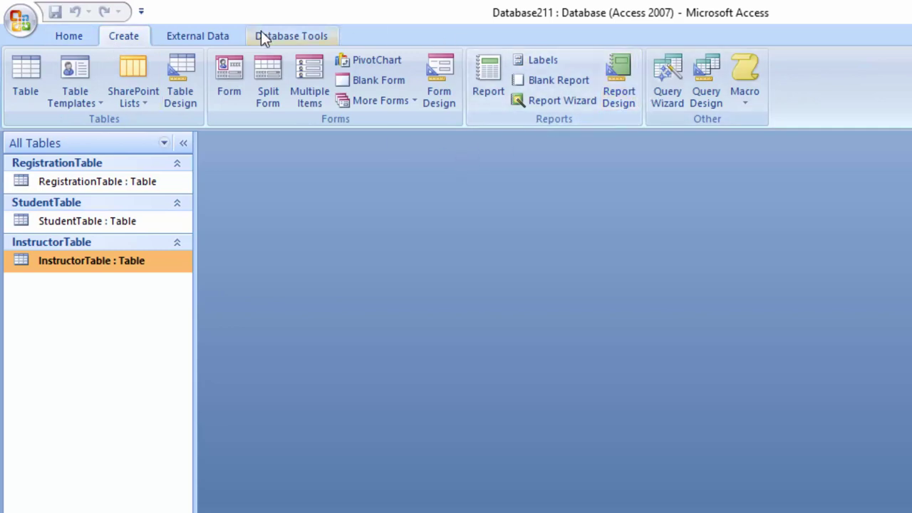
Step: Open the Relationships window and add InstructorTable, RegistrationTable and StudentTable to it
left_click(290, 37)
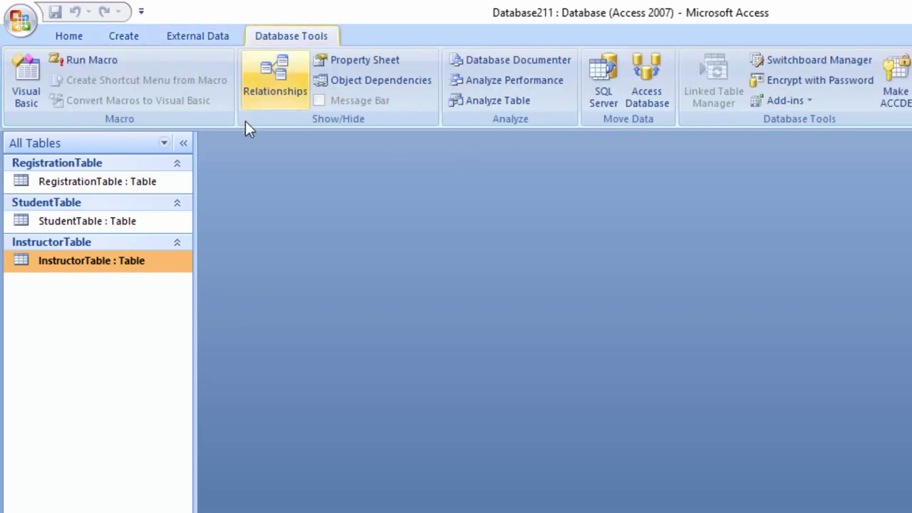
left_click(279, 71)
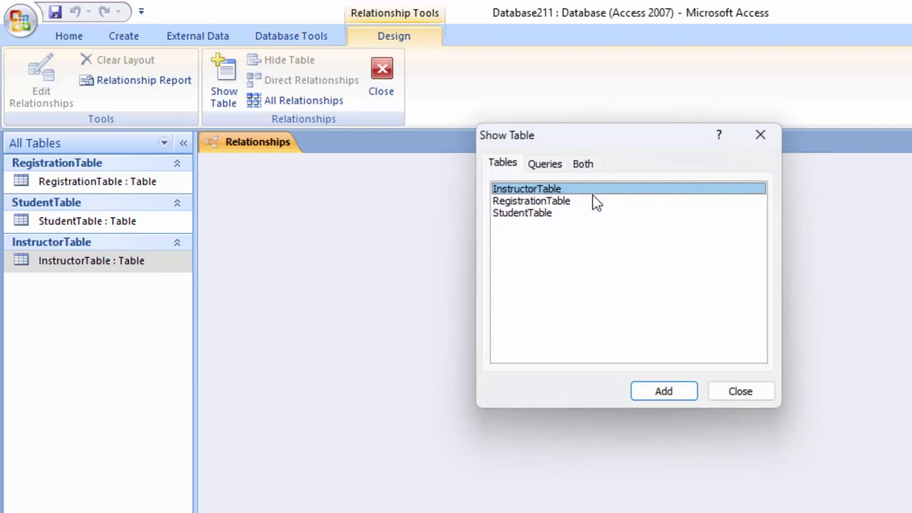
left_click(672, 393)
left_click(556, 204)
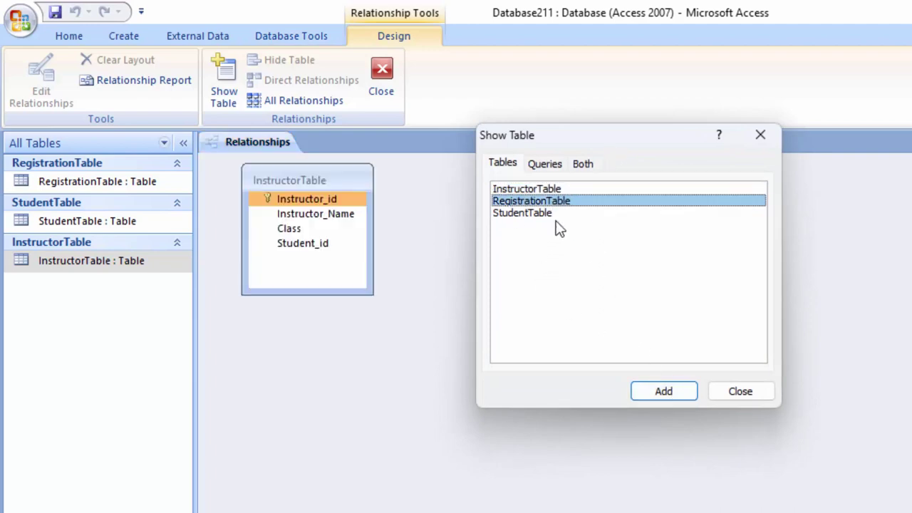
left_click(656, 392)
left_click(543, 213)
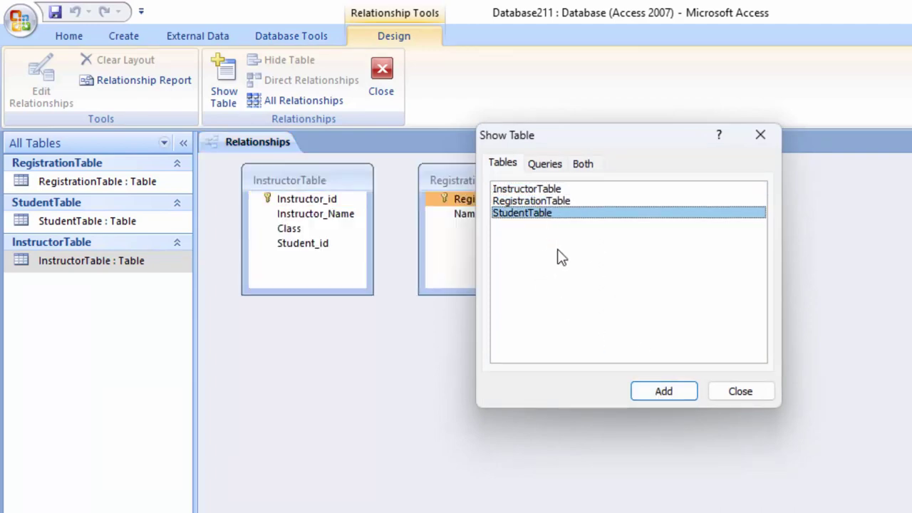
left_click(667, 397)
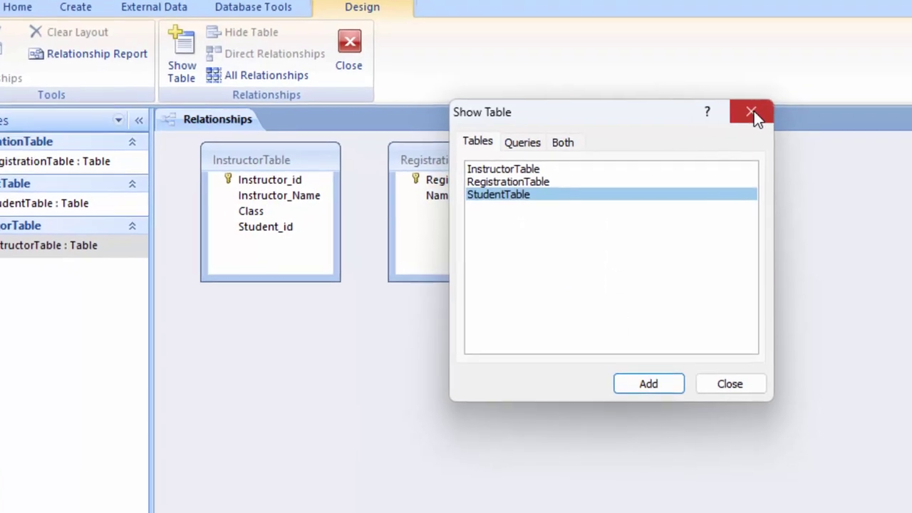
left_click(752, 113)
Step: Arrange InstructorTable, StudentTable and RegistrationTable left to right, then link the two Registration_id fields
mouse_move(384, 102)
left_mouse_down()
mouse_move(372, 233)
mouse_move(456, 342)
left_mouse_up()
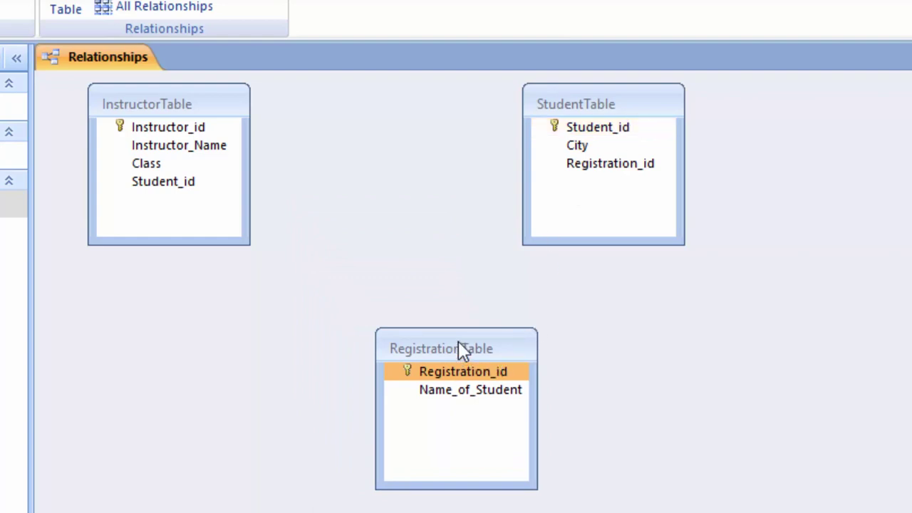
mouse_move(466, 347)
left_mouse_down()
mouse_move(689, 271)
mouse_move(881, 177)
mouse_move(878, 159)
left_mouse_up()
left_click_drag(586, 104, 361, 122)
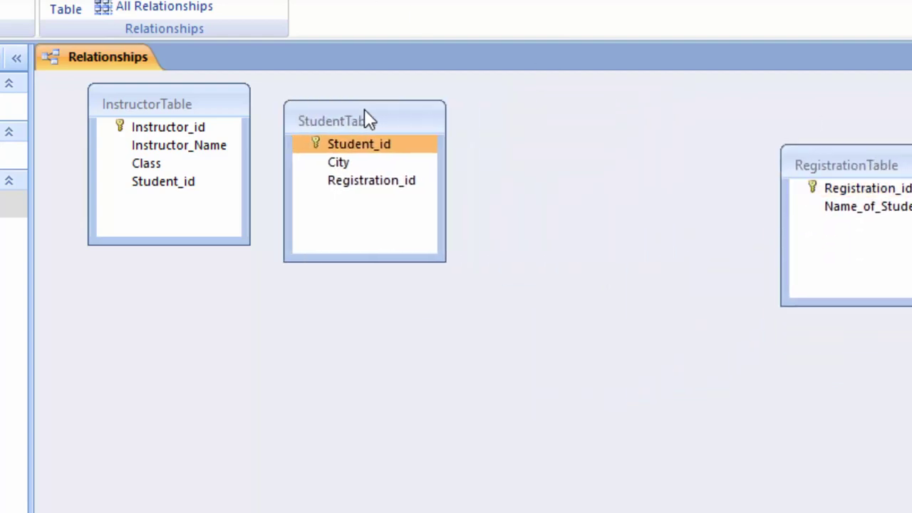
mouse_move(822, 166)
left_mouse_down()
mouse_move(473, 132)
mouse_move(561, 150)
left_mouse_up()
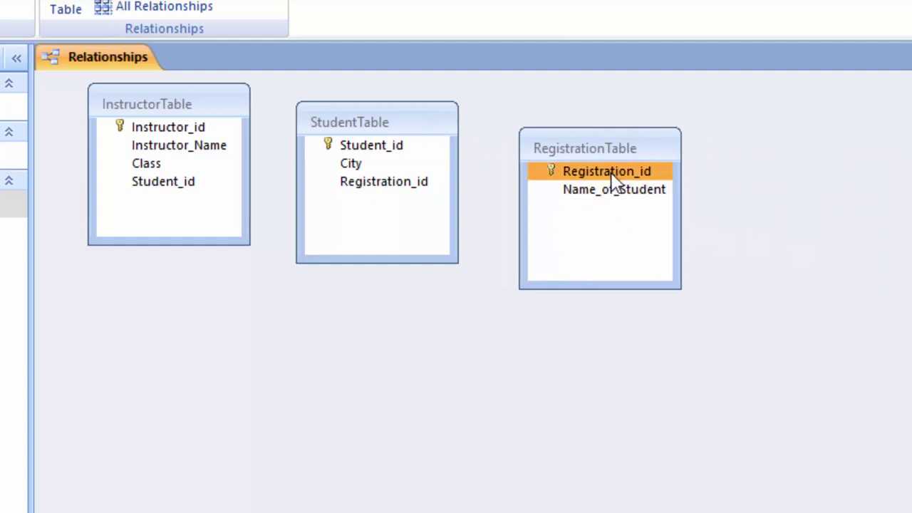
left_click_drag(614, 175, 360, 186)
Step: Create the Registration–Student link with referential integrity, cascading updates and cascading deletes
left_click(414, 227)
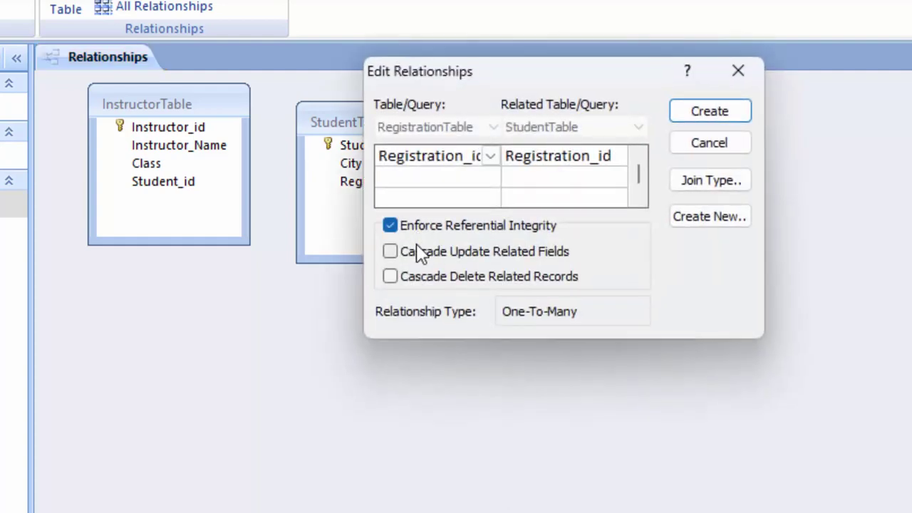
left_click(419, 254)
left_click(420, 282)
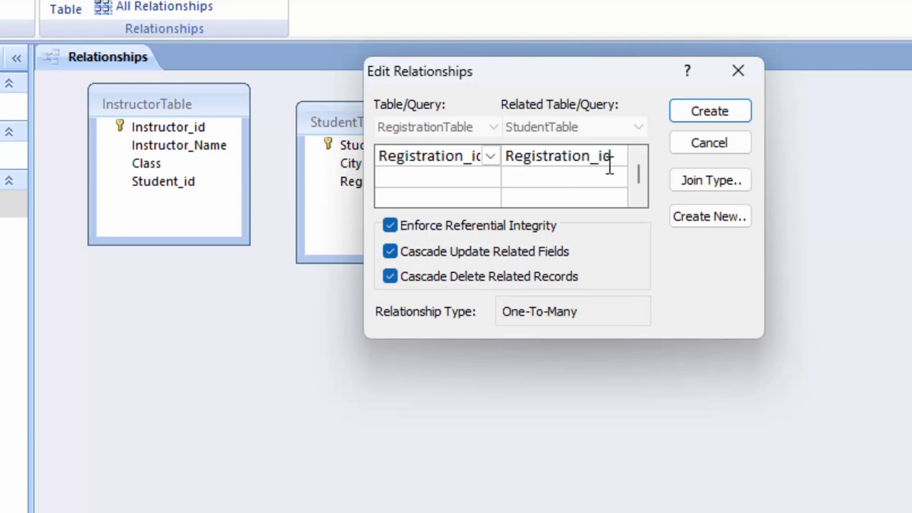
left_click(697, 112)
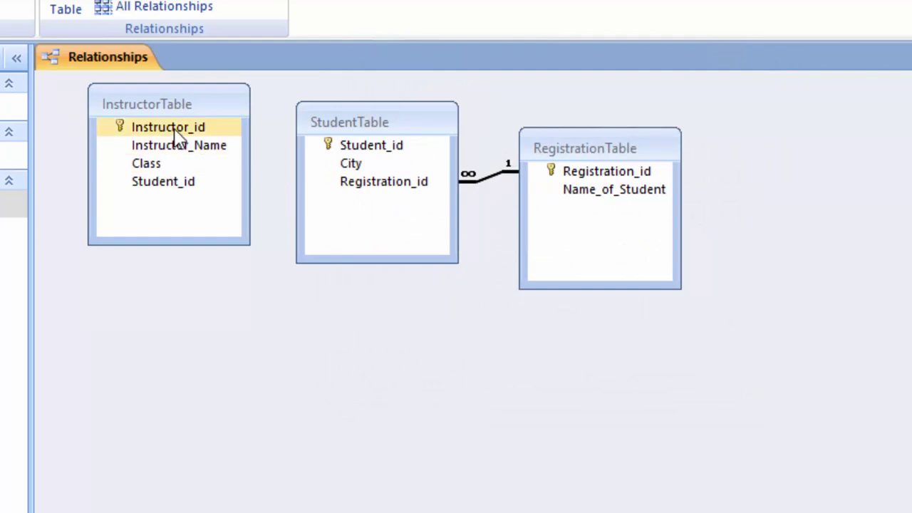
left_click(233, 146)
left_click(214, 184)
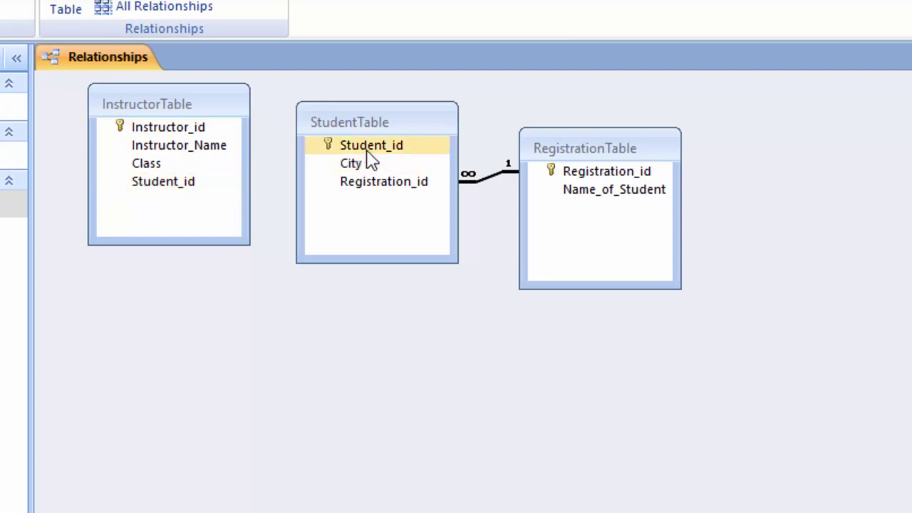
Step: Link StudentTable to InstructorTable on Student_id with referential integrity and both cascade options
mouse_move(369, 148)
left_mouse_down()
mouse_move(233, 166)
mouse_move(193, 182)
left_mouse_up()
left_click(419, 226)
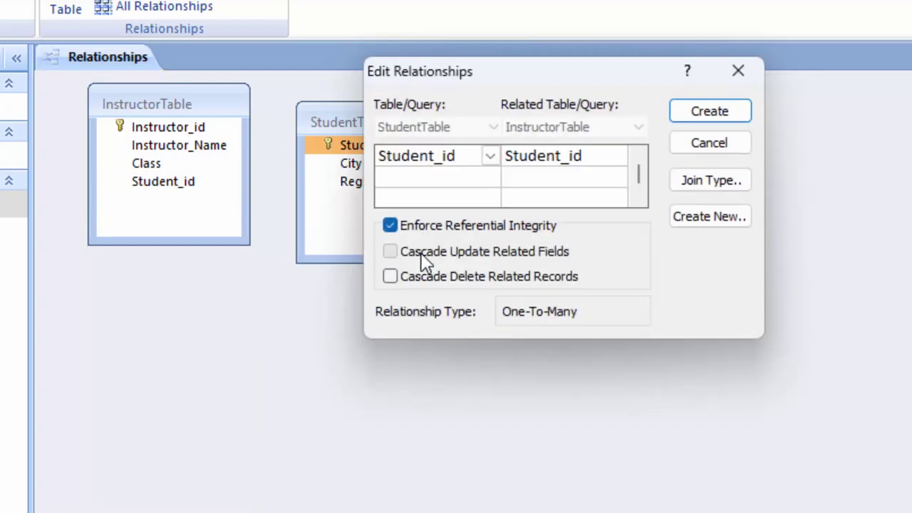
left_click(421, 253)
left_click(430, 278)
left_click(691, 110)
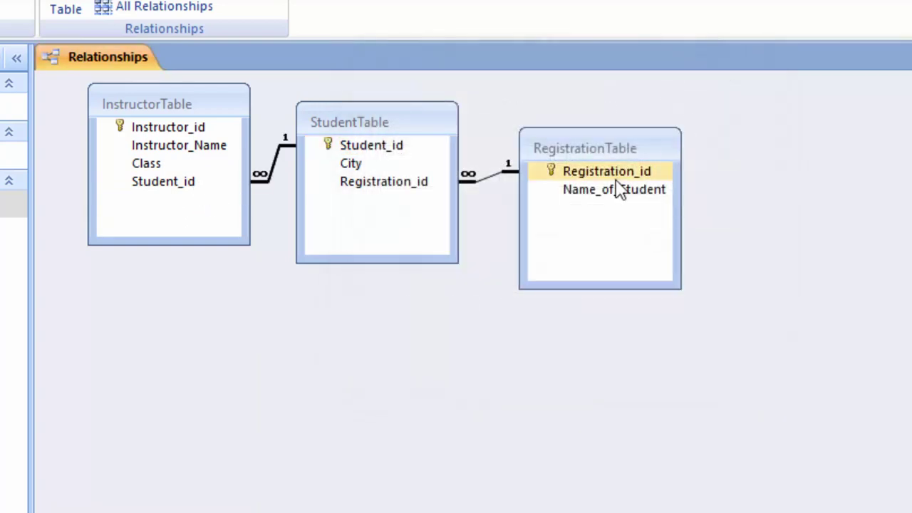
left_click_drag(207, 111, 194, 139)
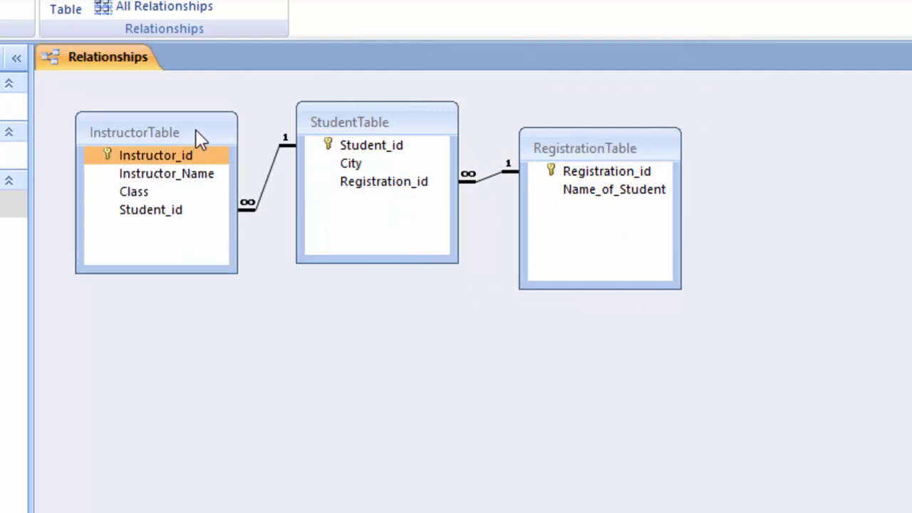
left_click(15, 107)
Step: Open RegistrationTable and expand R01 to show student 1 and instructor KK001, class A
double_click(15, 106)
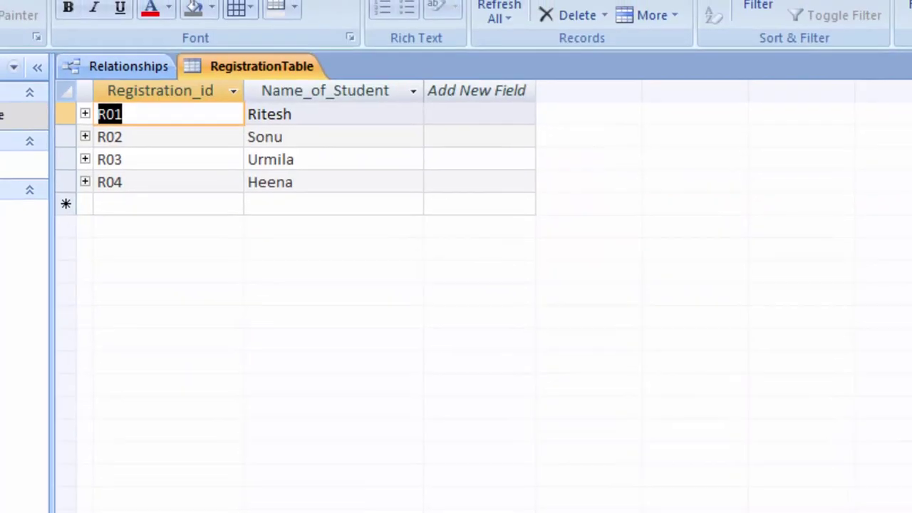
left_click_drag(30, 164, 236, 191)
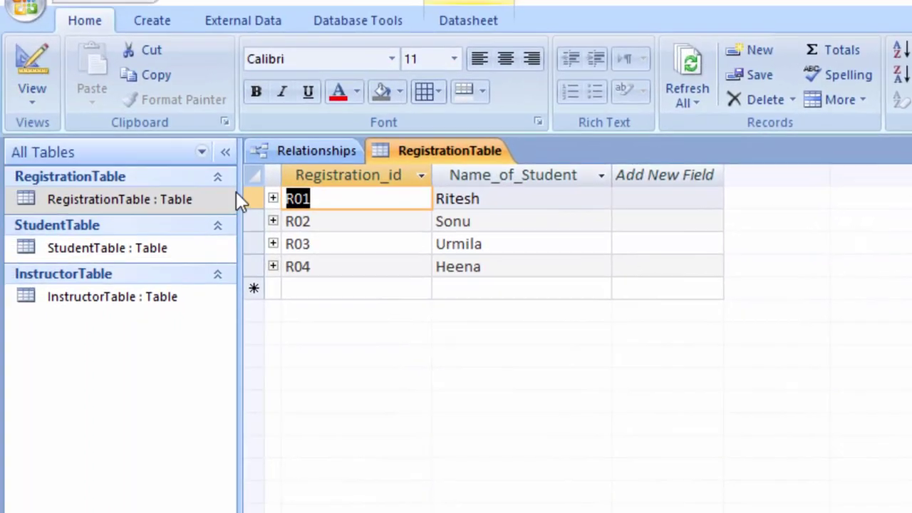
left_click(275, 200)
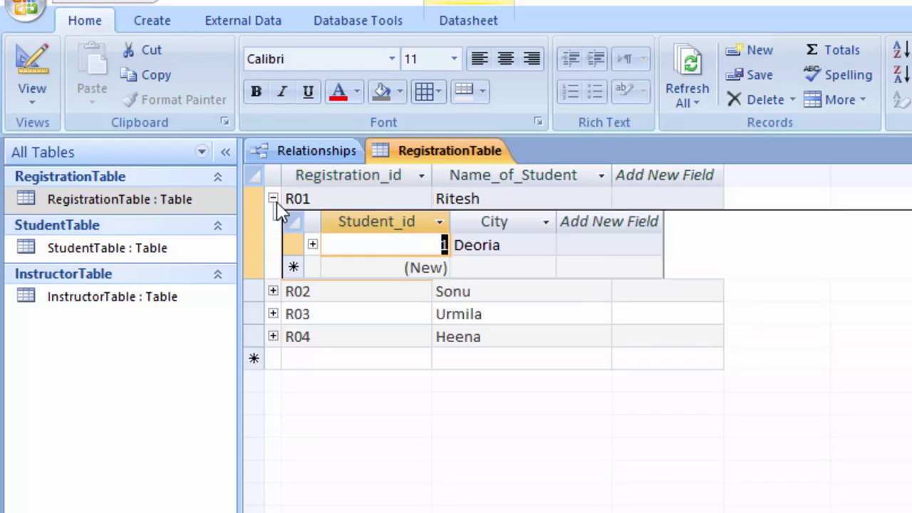
left_click(312, 245)
left_click(432, 289)
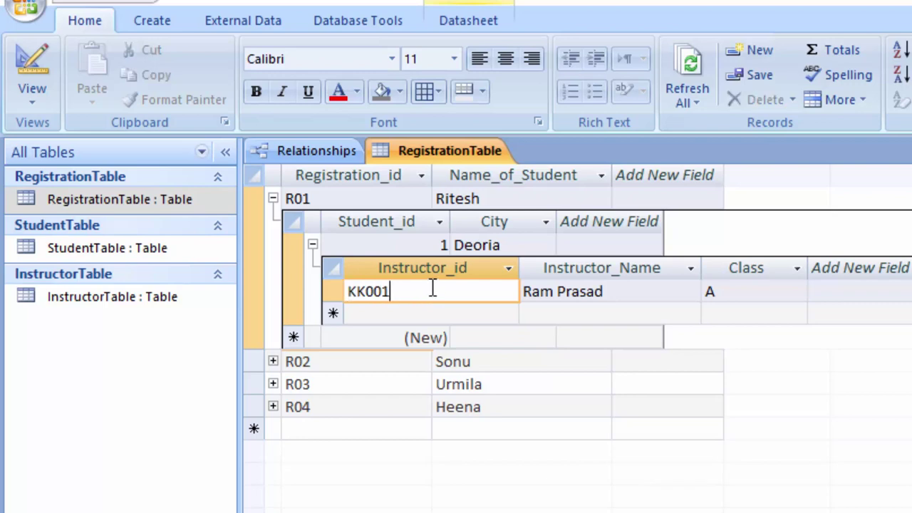
left_click(652, 290)
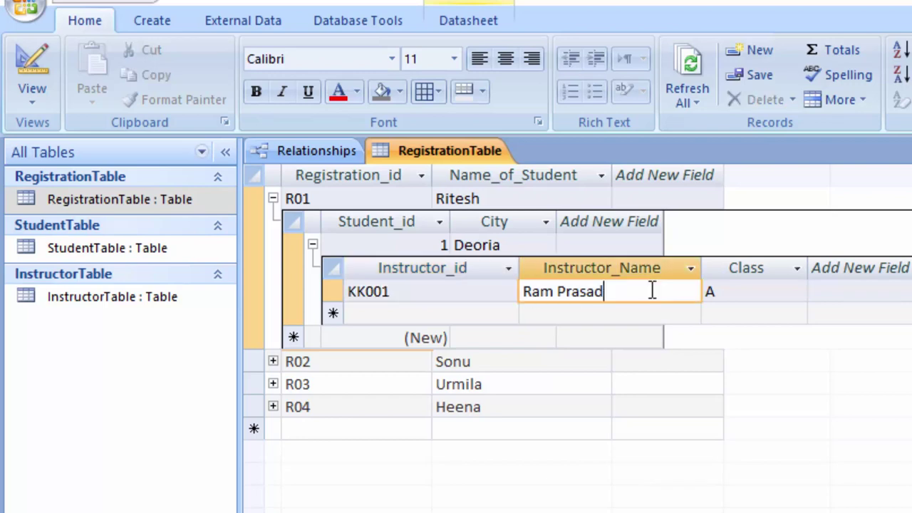
left_click(754, 294)
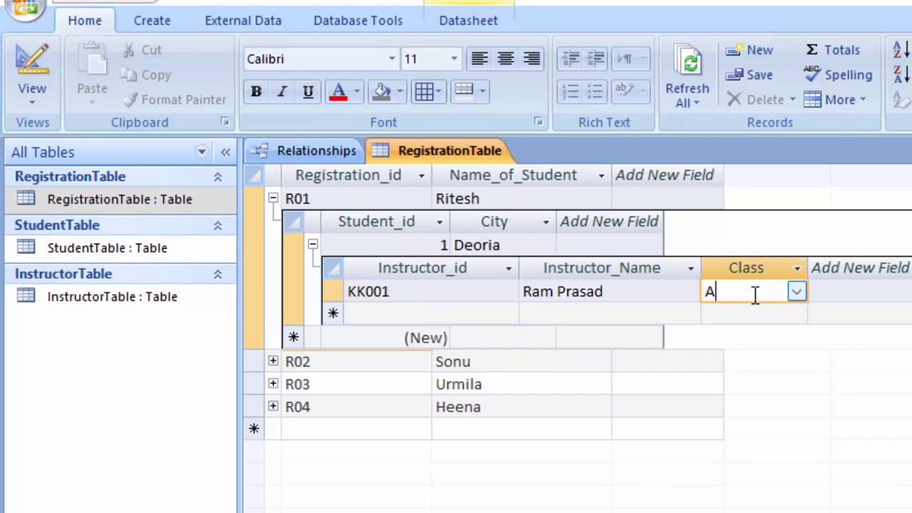